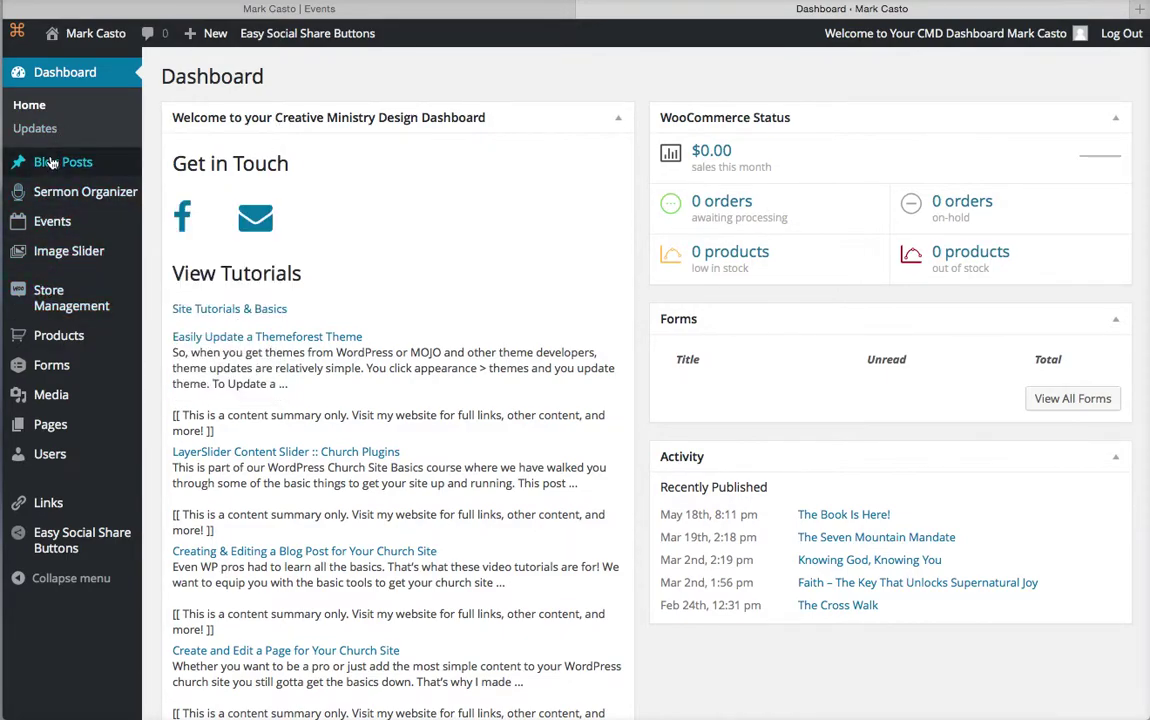
- Start a new event titled 'Mark's Big Event'
mouse_move(52, 229)
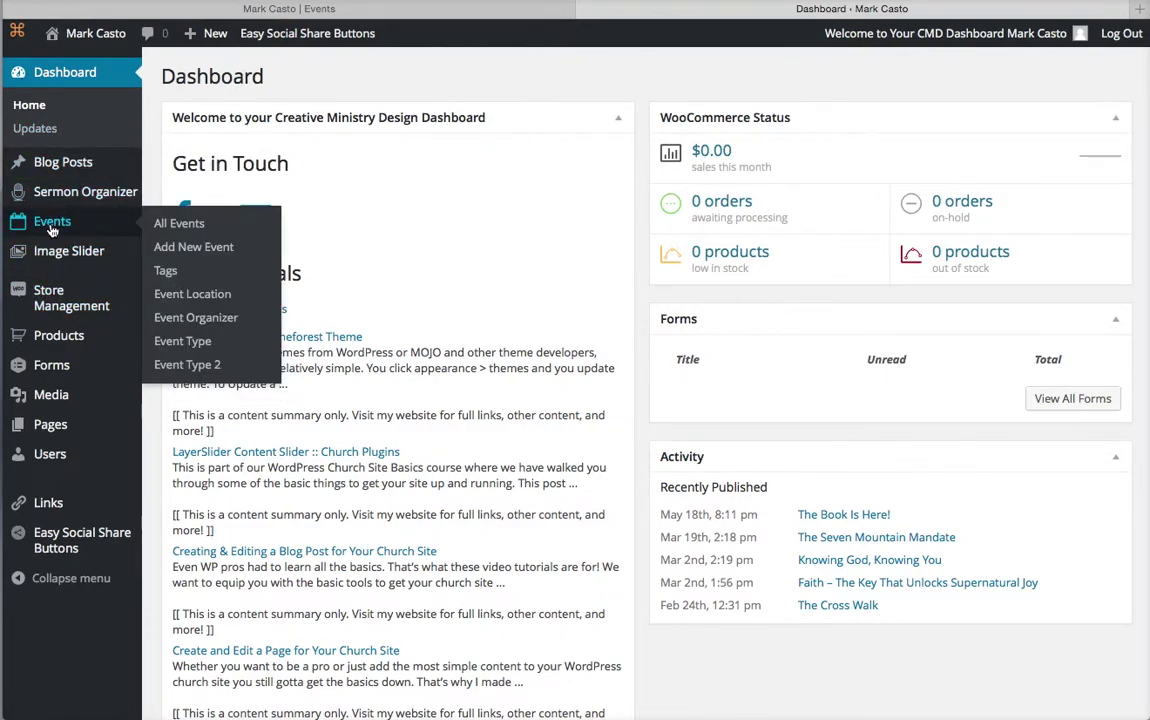
click(52, 226)
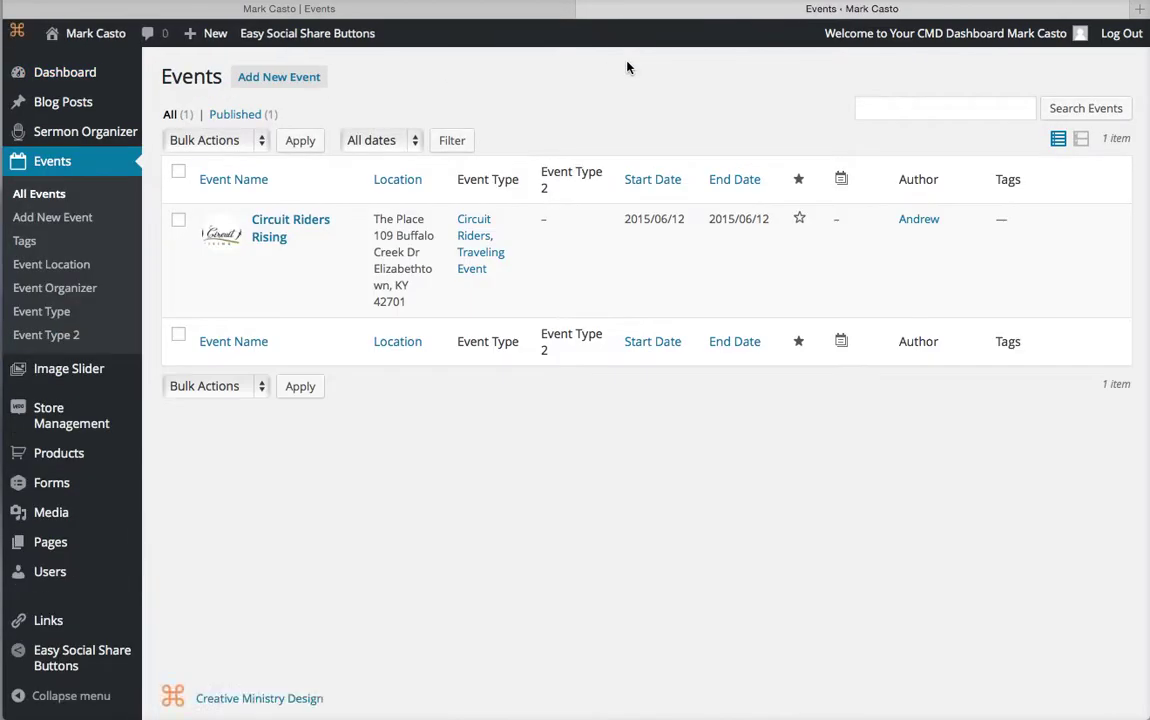
mouse_move(290, 207)
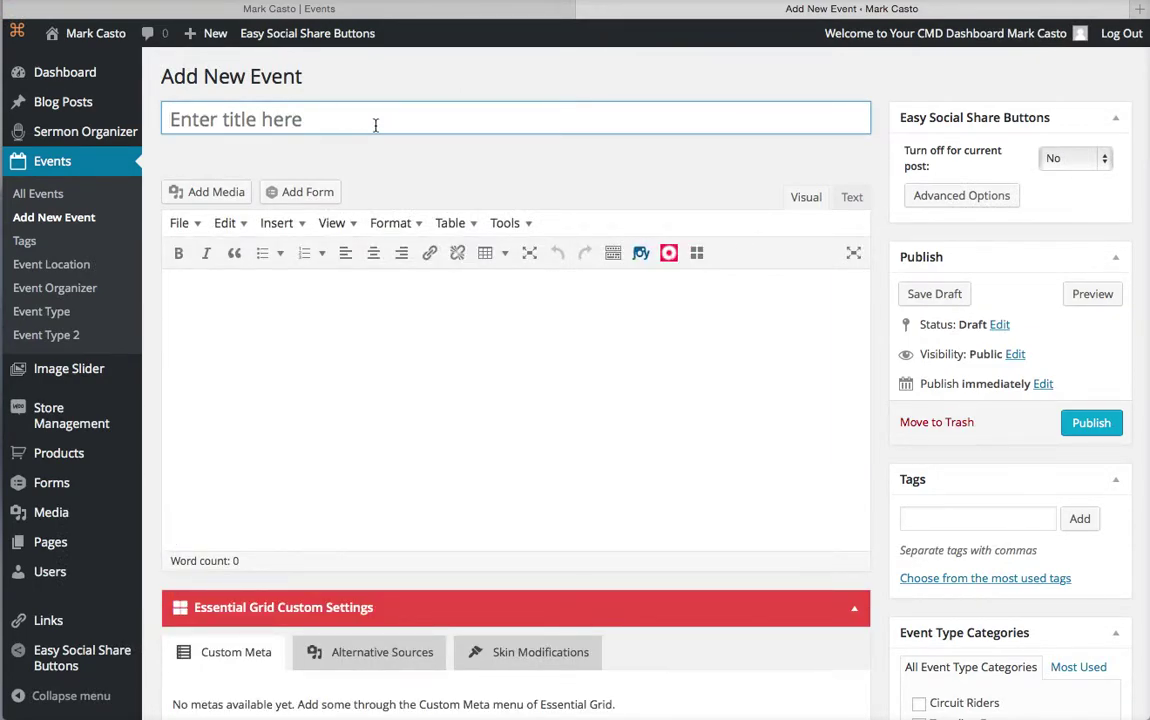
text(Mark's)
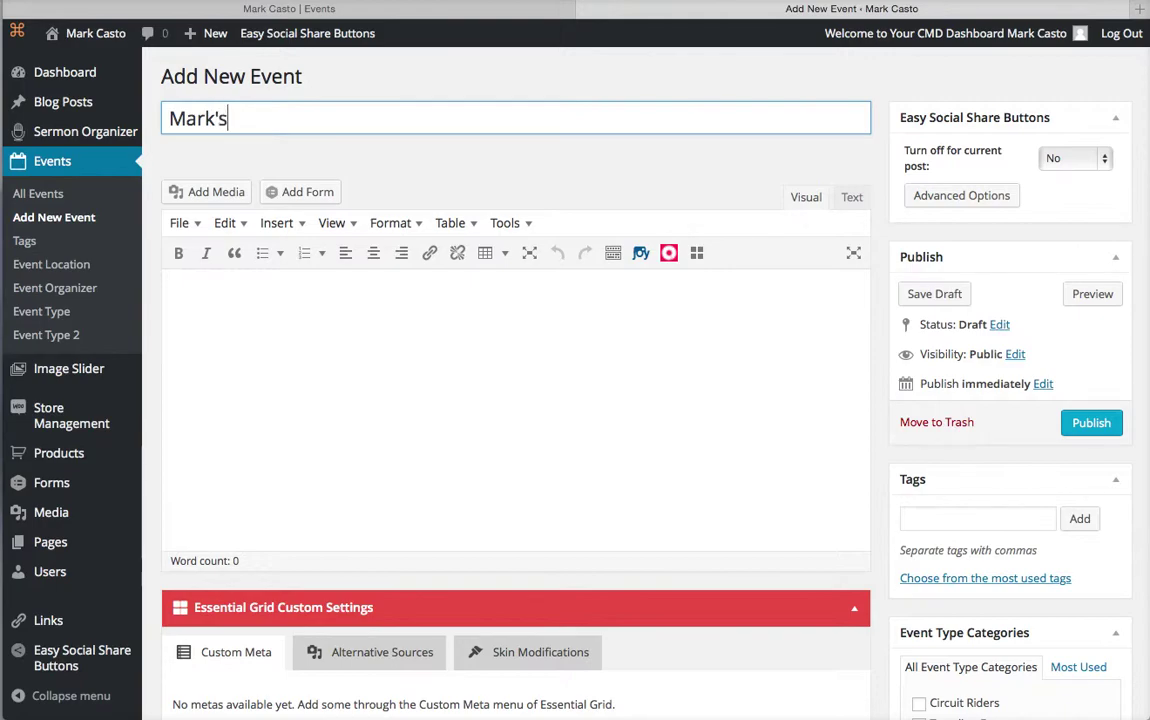
text( Big Event)
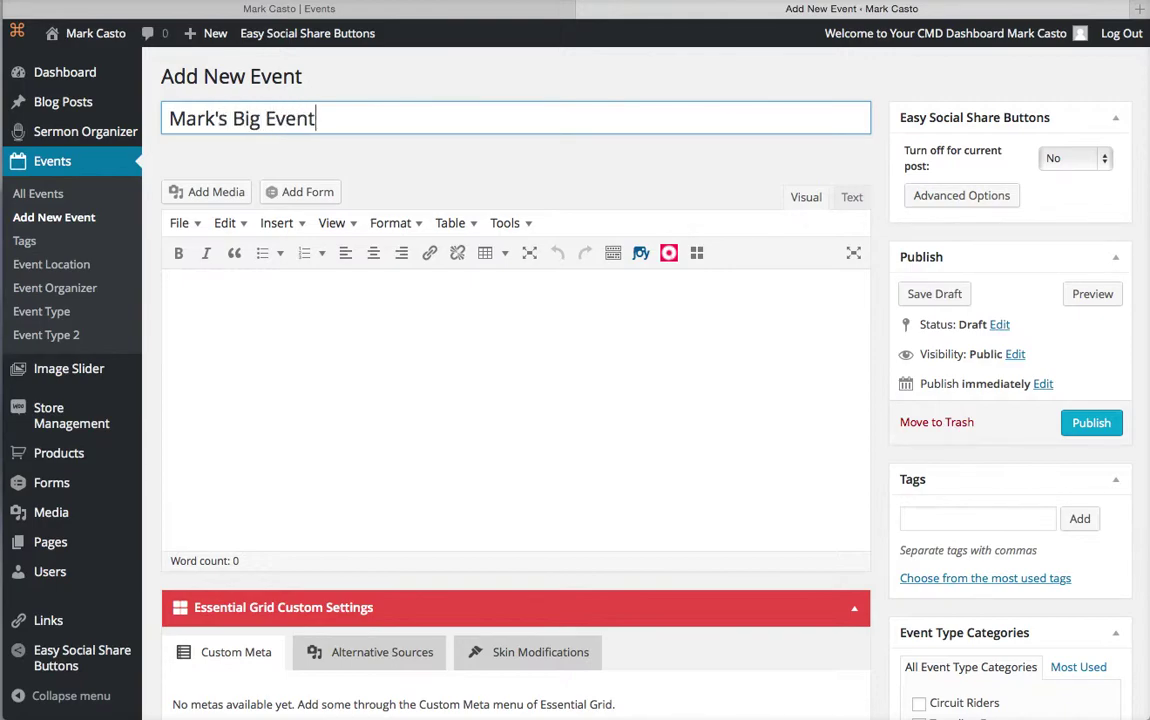
- Write 'Event Description' as the event's body text
scroll(791, 78, down, 1)
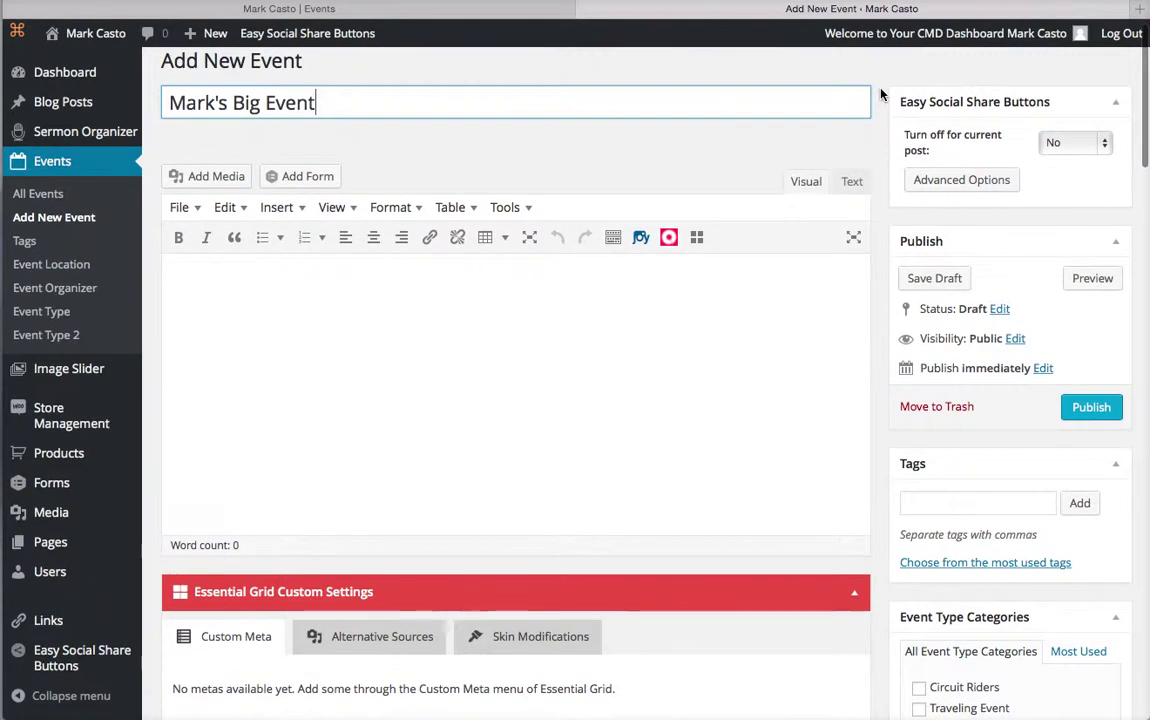
click(382, 311)
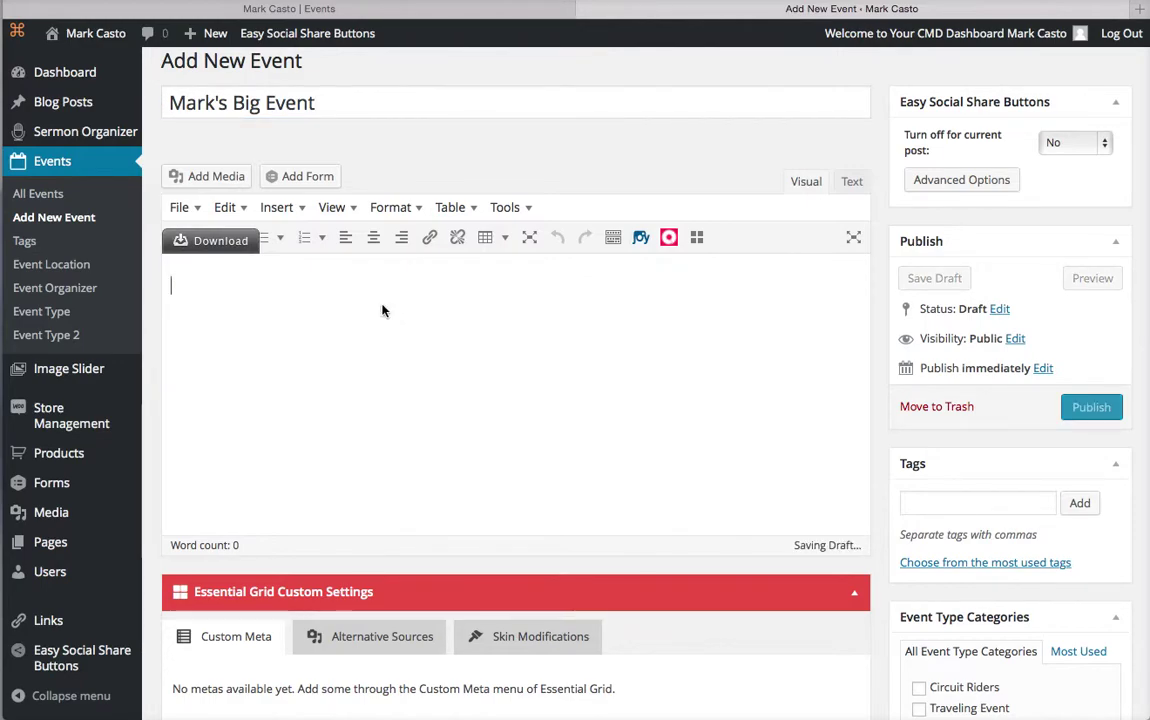
text(Event Description.)
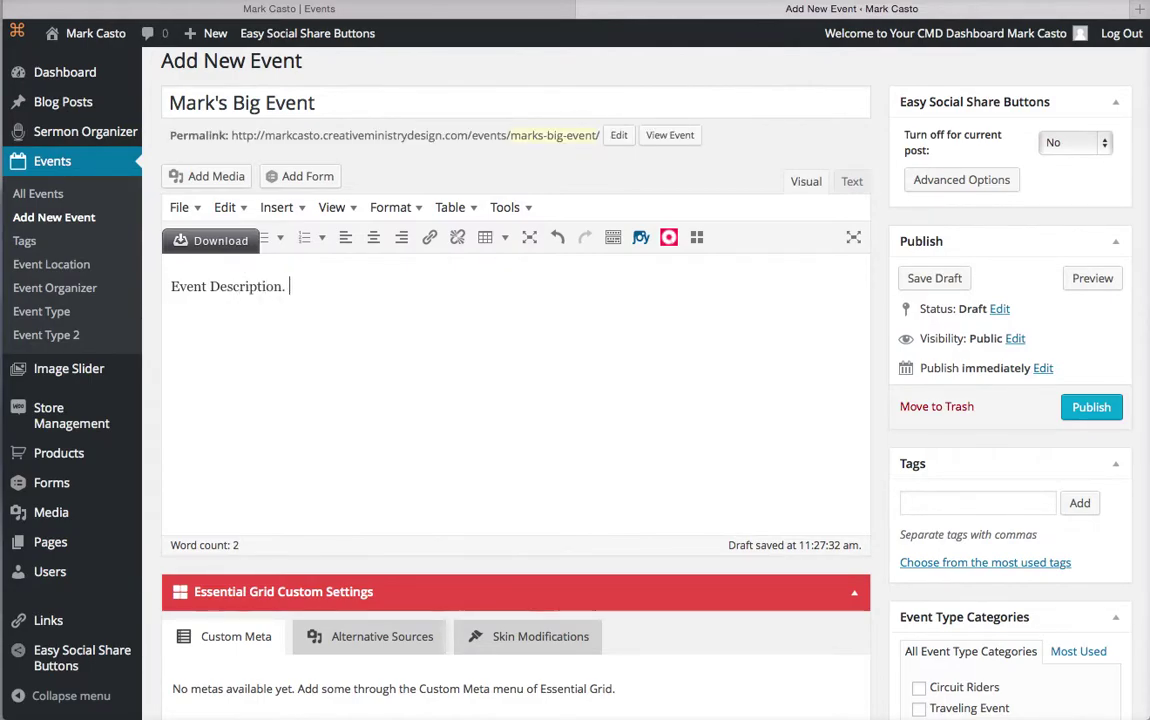
- Tick the Traveling Event category and place the cursor in the Event SubTitle field
scroll(870, 148, down, 1)
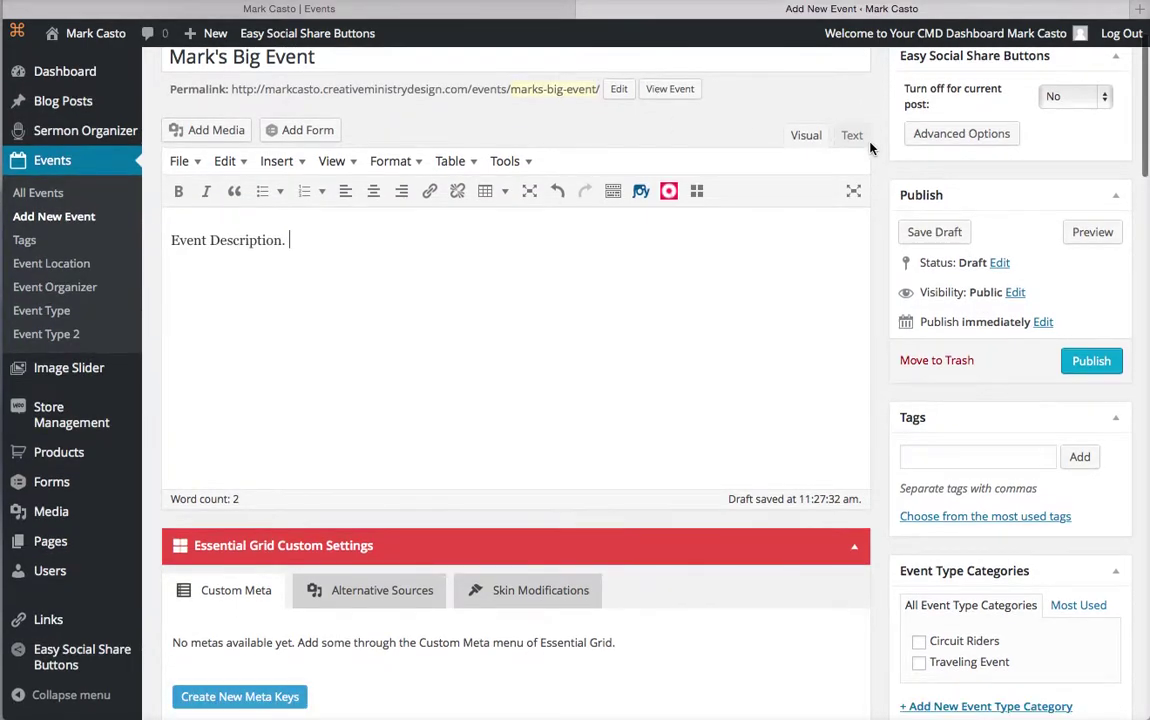
scroll(870, 148, down, 10)
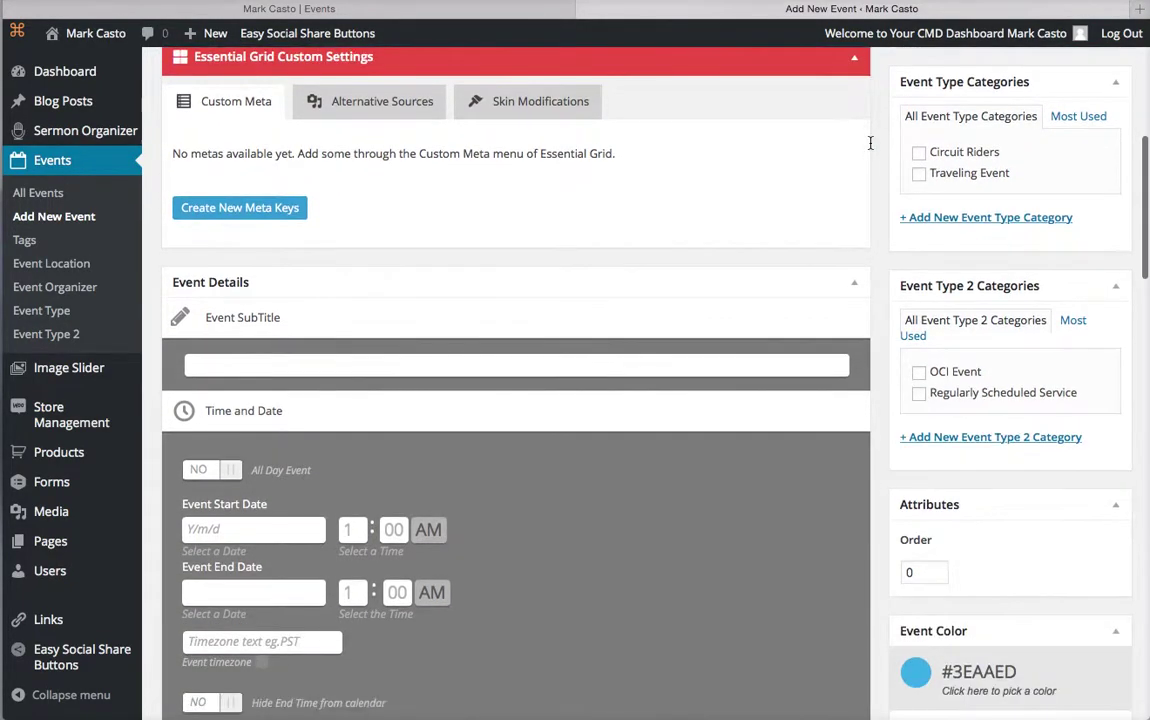
scroll(870, 143, up, 2)
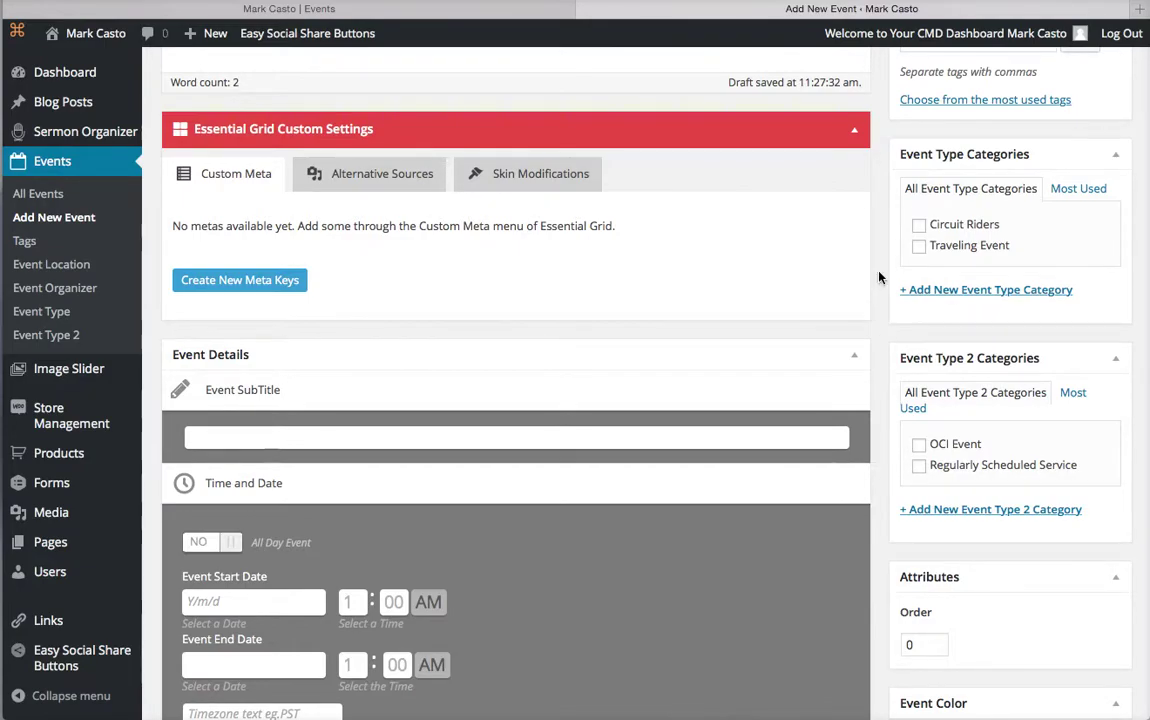
click(920, 246)
scroll(869, 220, down, 5)
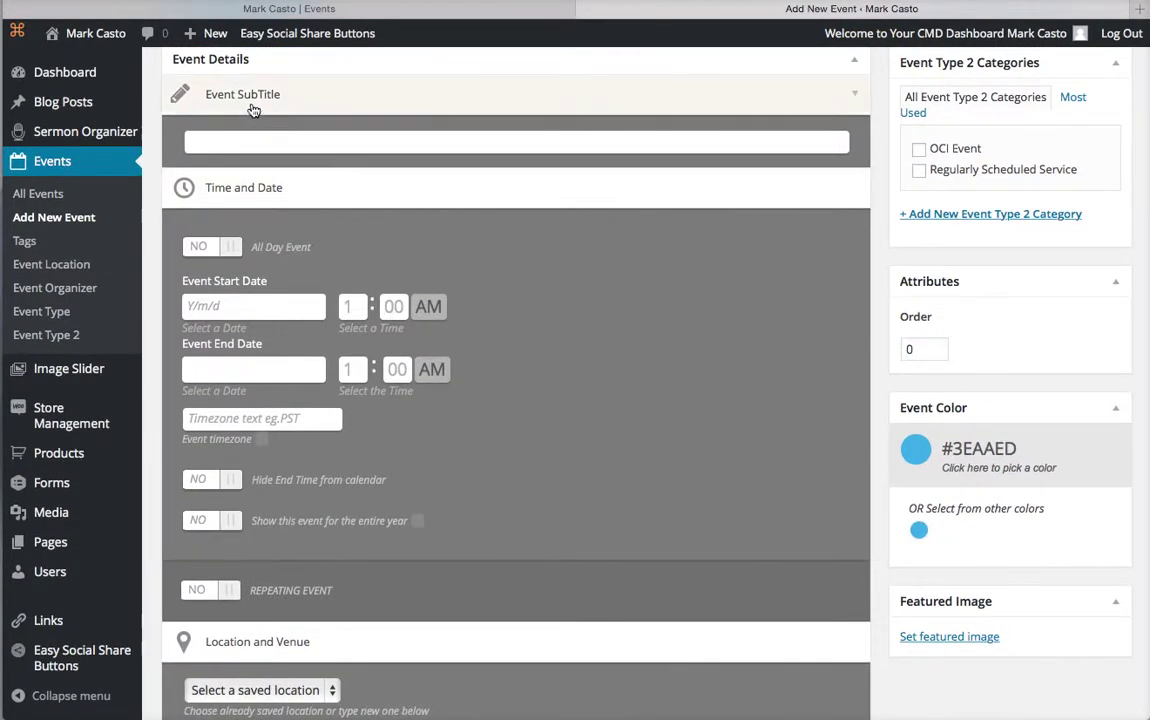
click(240, 137)
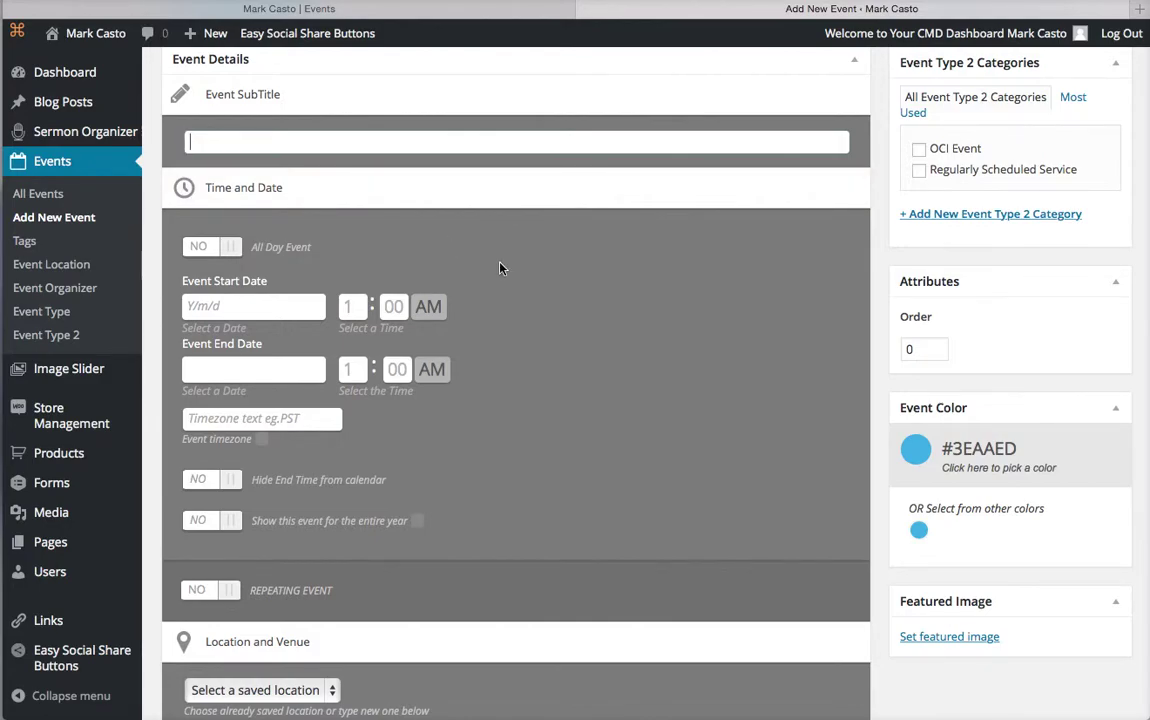
scroll(495, 258, down, 2)
- Set the event start to July 11, 2015 at 9:00 AM
click(223, 234)
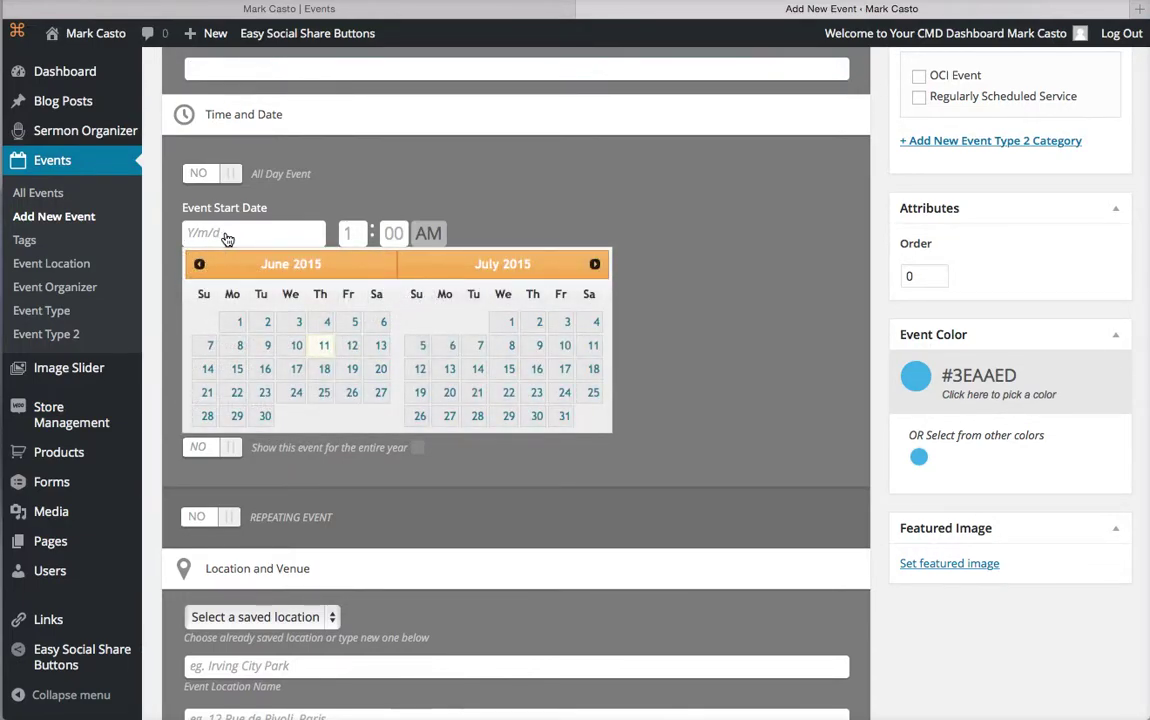
click(591, 347)
click(350, 233)
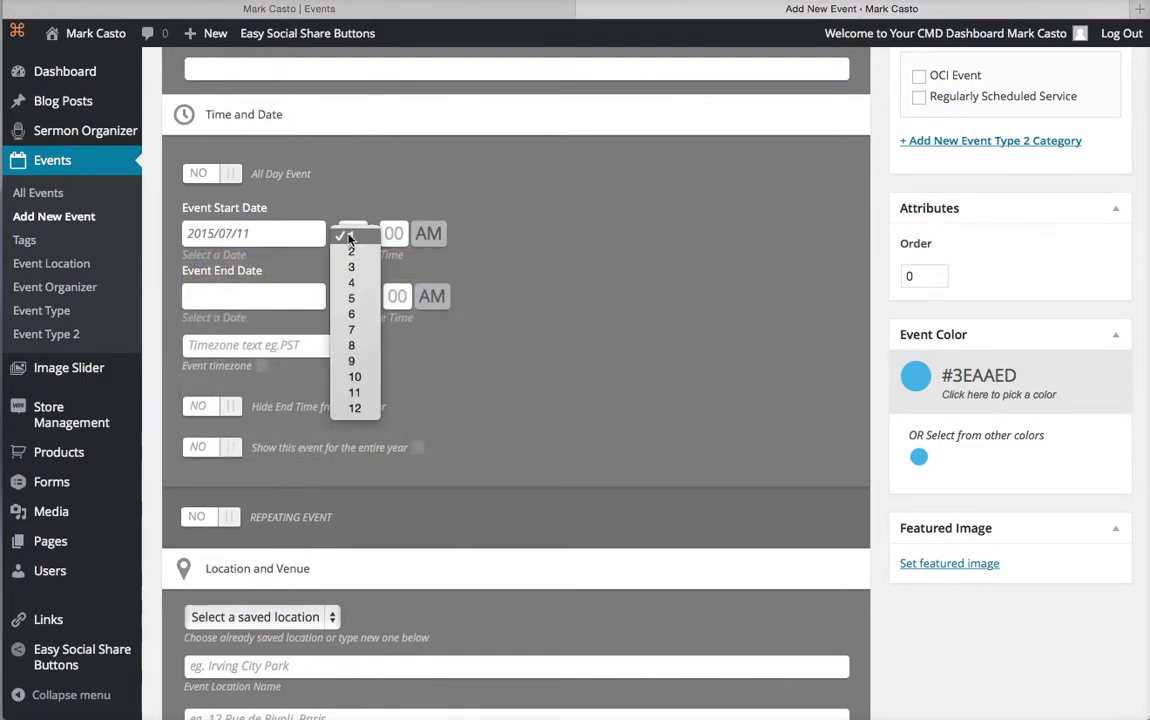
click(351, 361)
- Set the end to July 12, 2015 at 10:00 AM and hide the end time from the calendar
scroll(431, 245, down, 3)
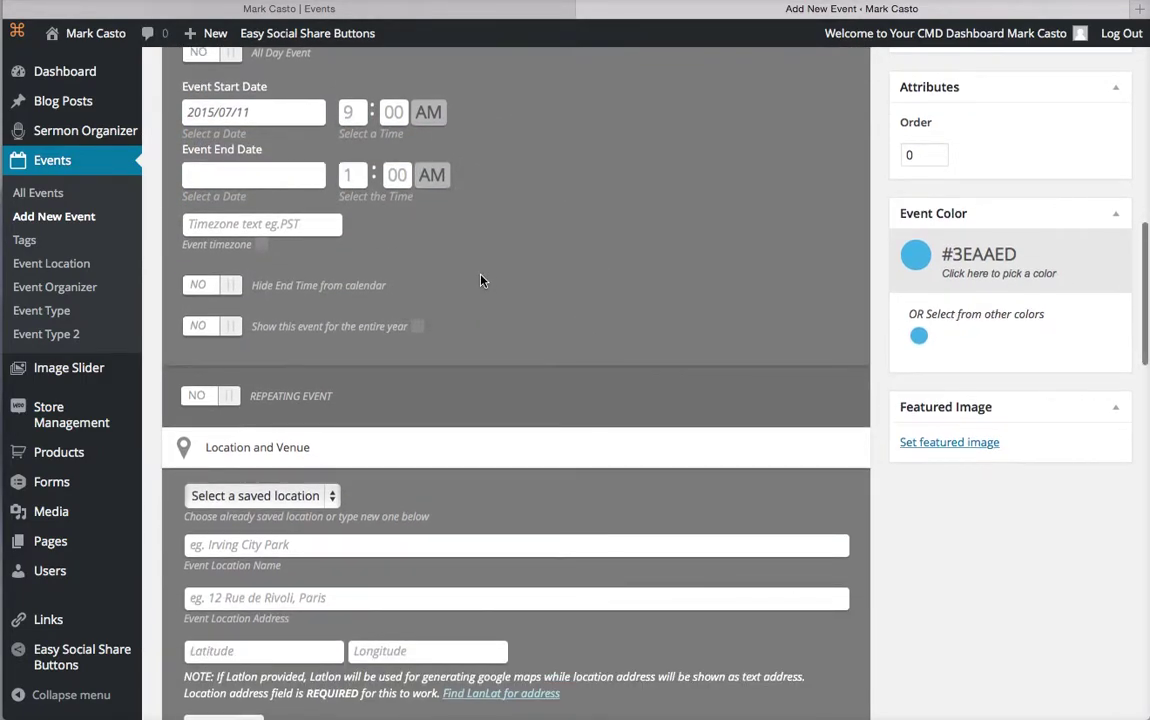
click(190, 175)
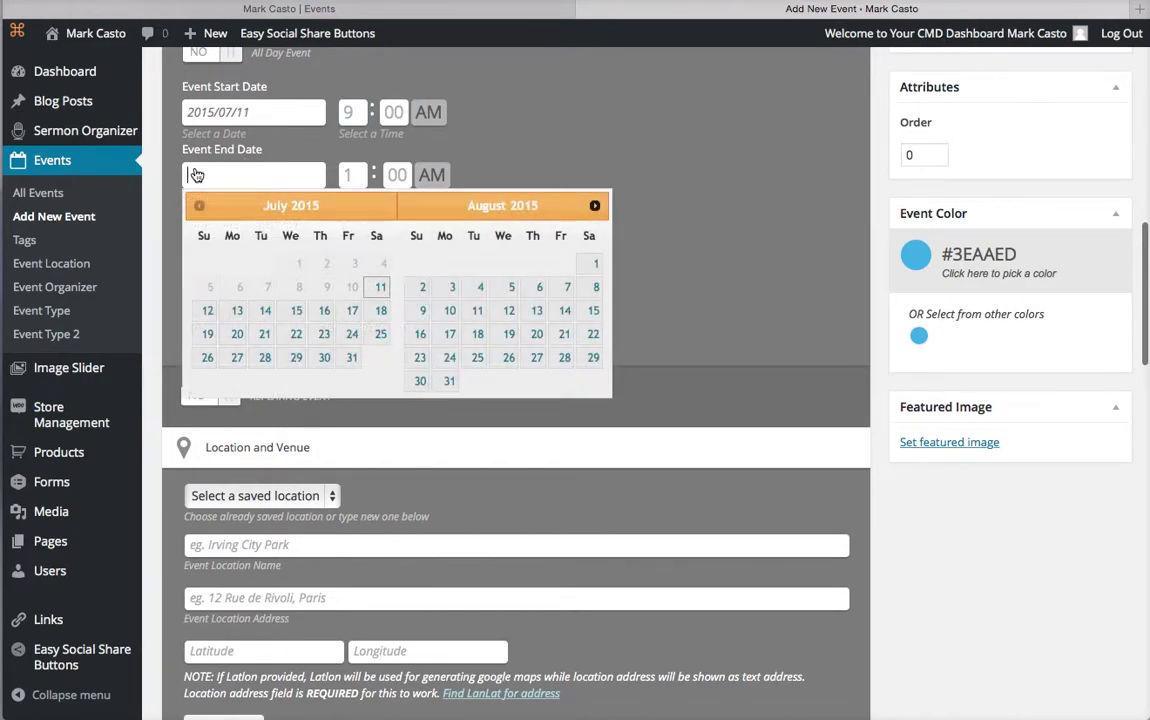
click(208, 311)
click(357, 175)
click(355, 318)
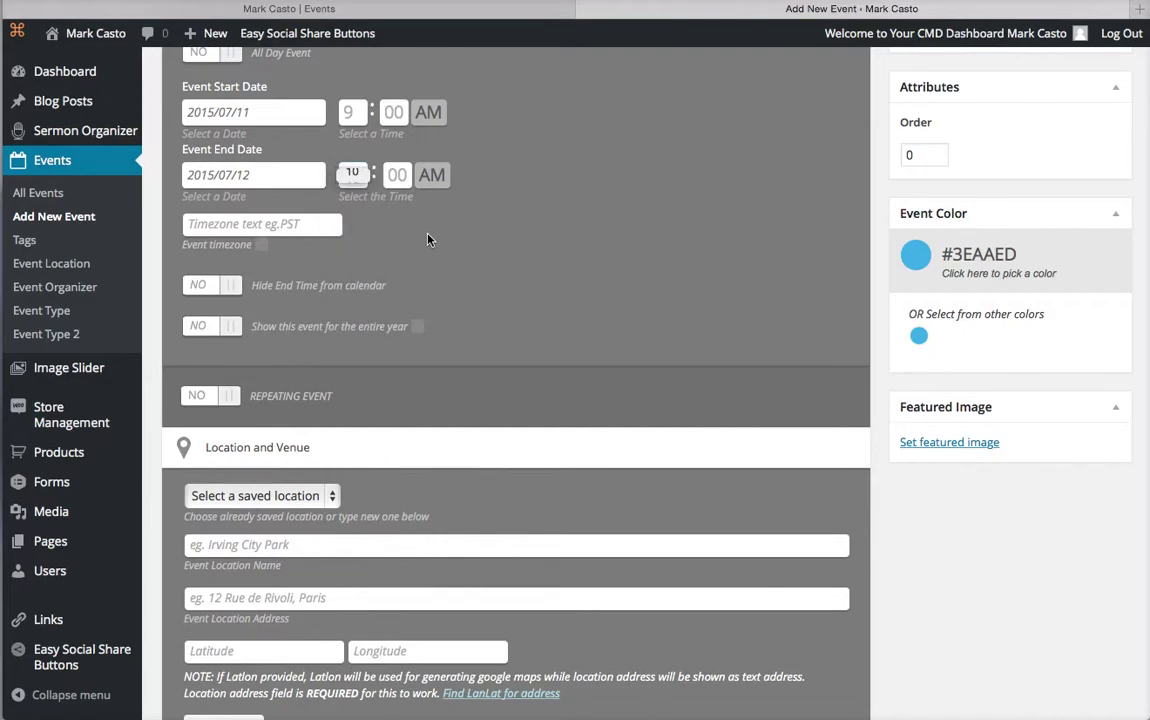
scroll(428, 240, down, 1)
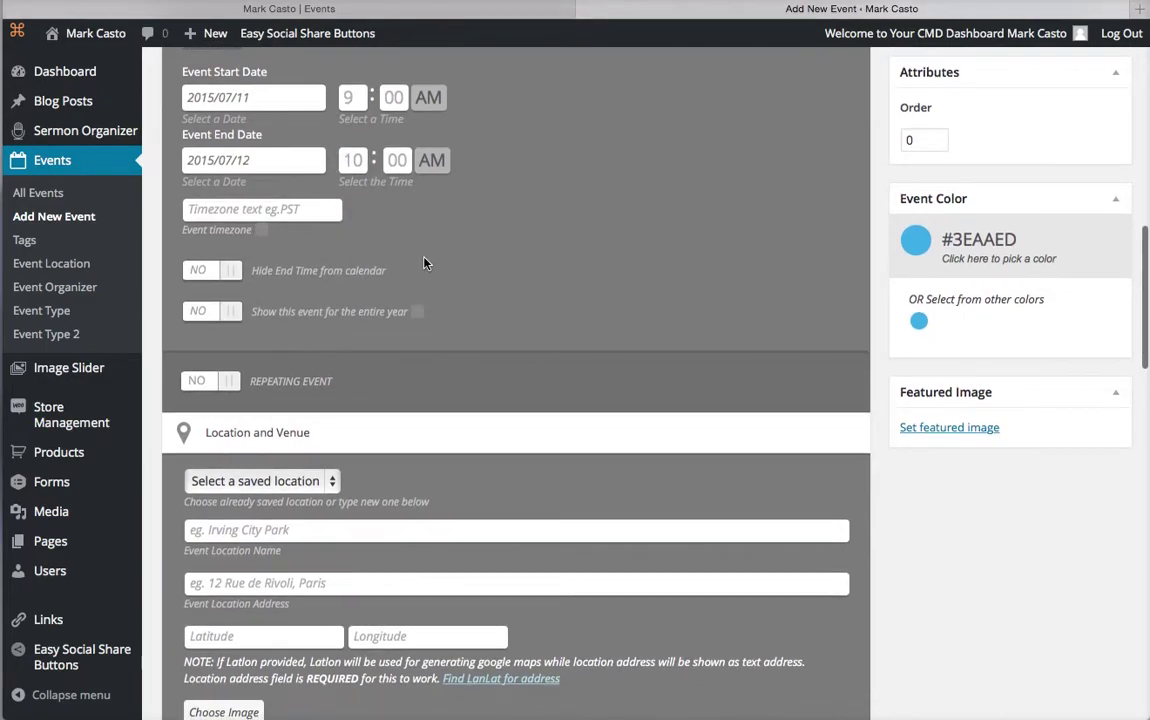
click(330, 270)
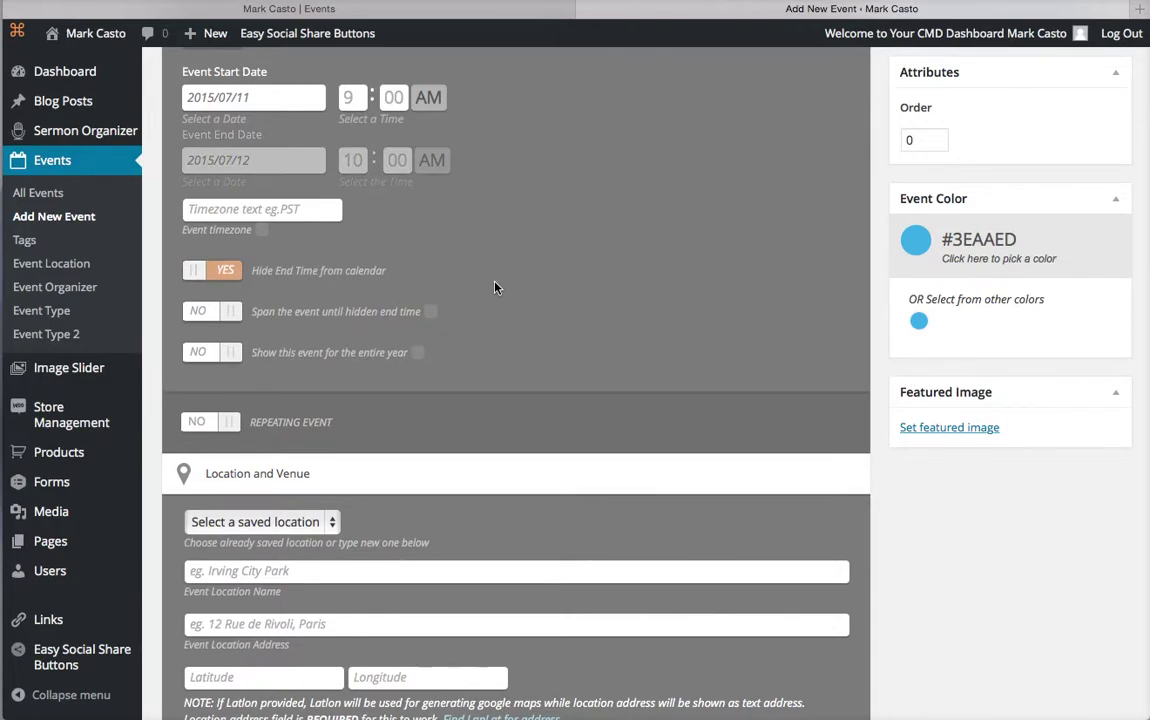
- Choose the saved location The Place as the event's venue
scroll(494, 287, down, 2)
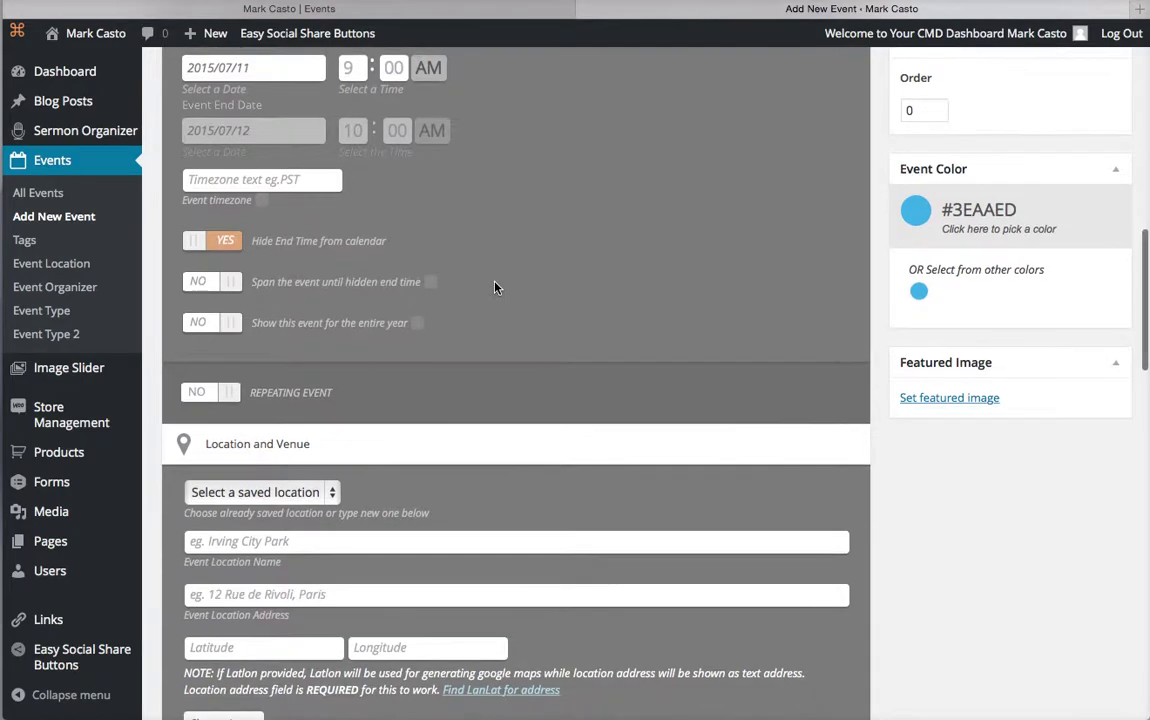
scroll(494, 287, down, 2)
scroll(494, 287, down, 5)
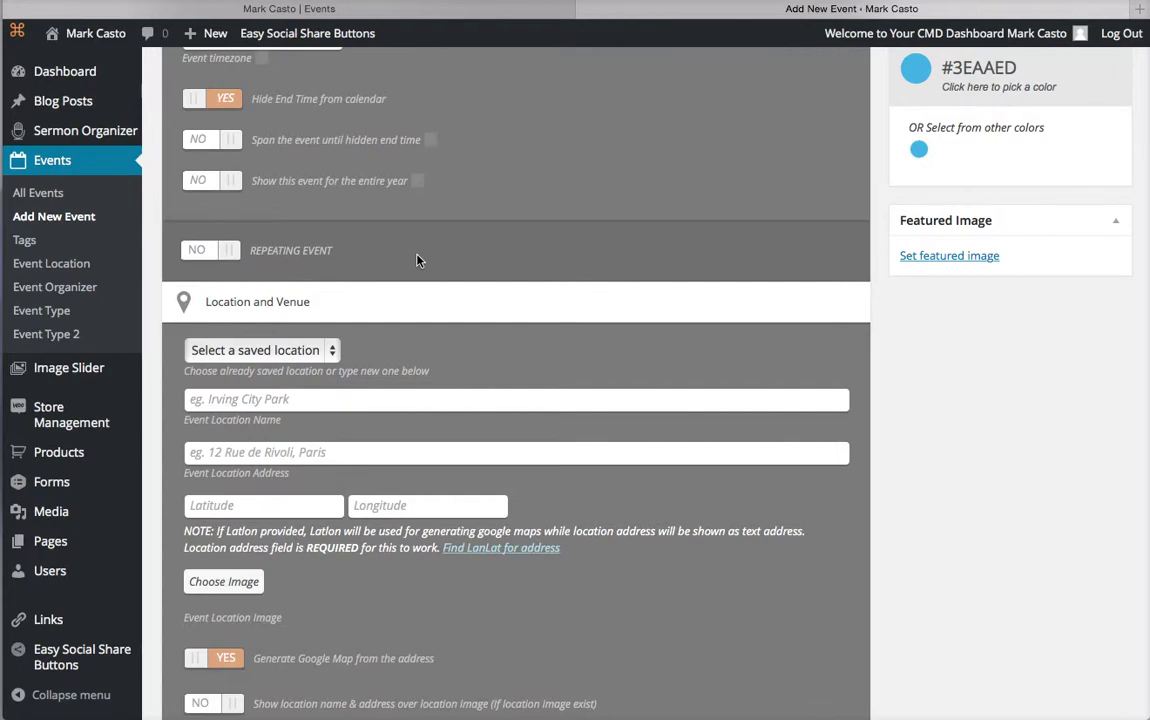
scroll(418, 260, down, 2)
scroll(419, 262, down, 3)
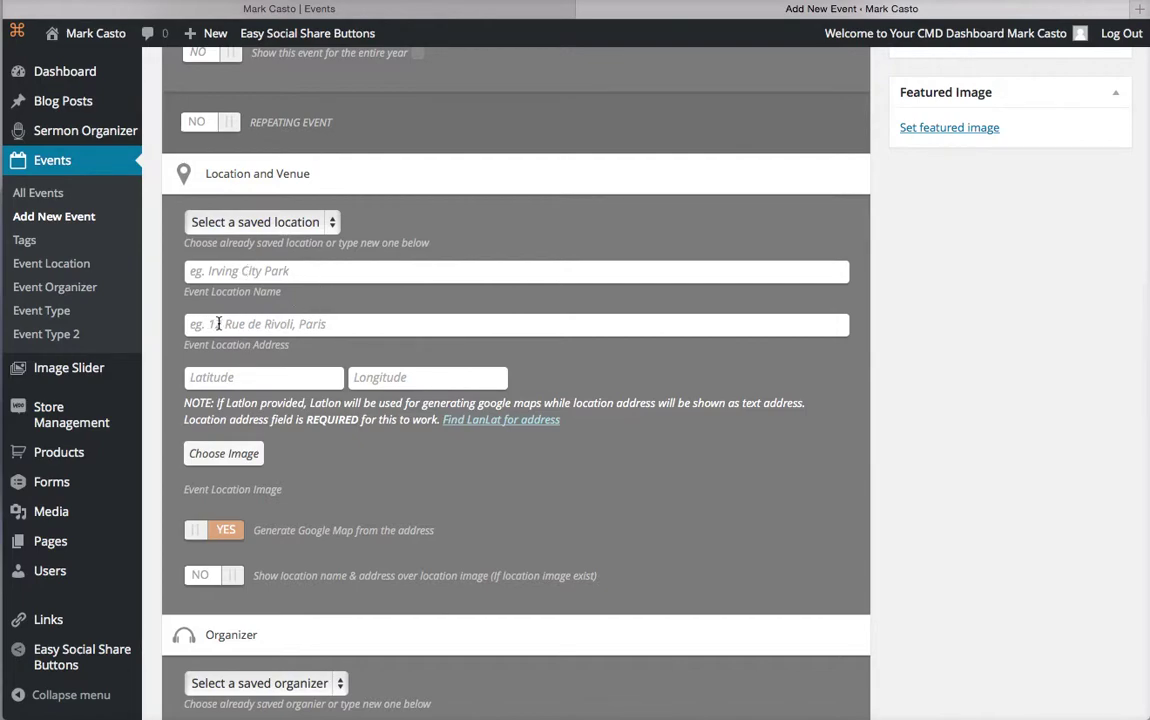
click(320, 223)
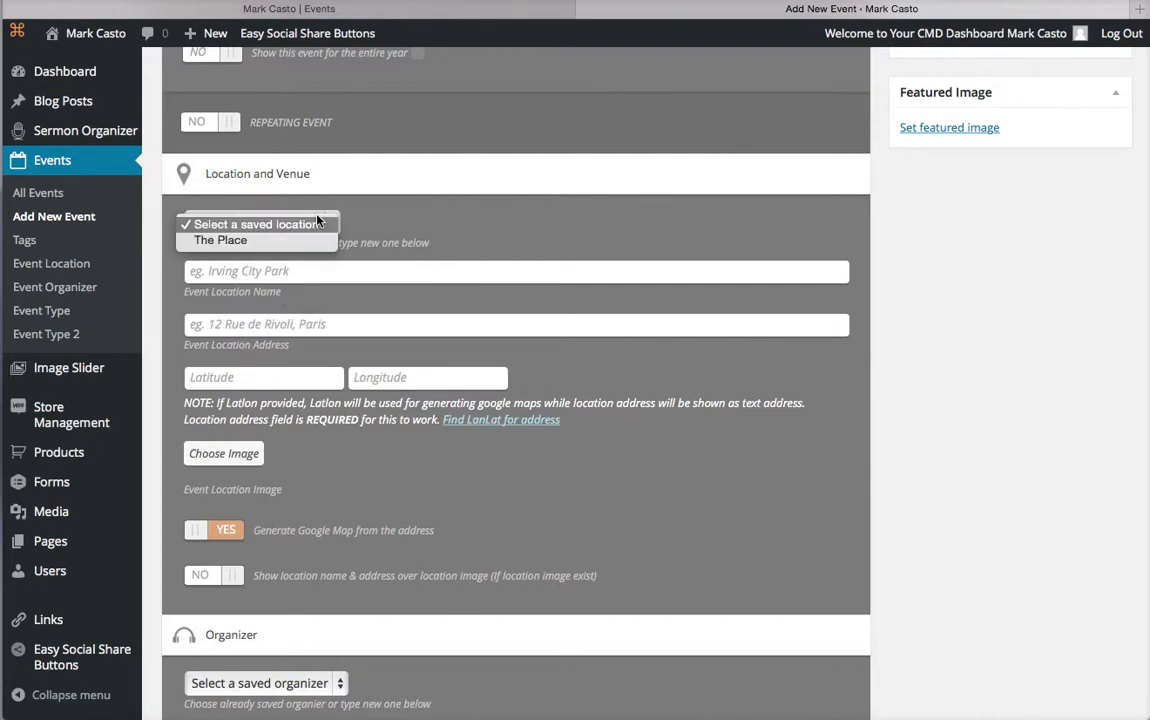
click(225, 241)
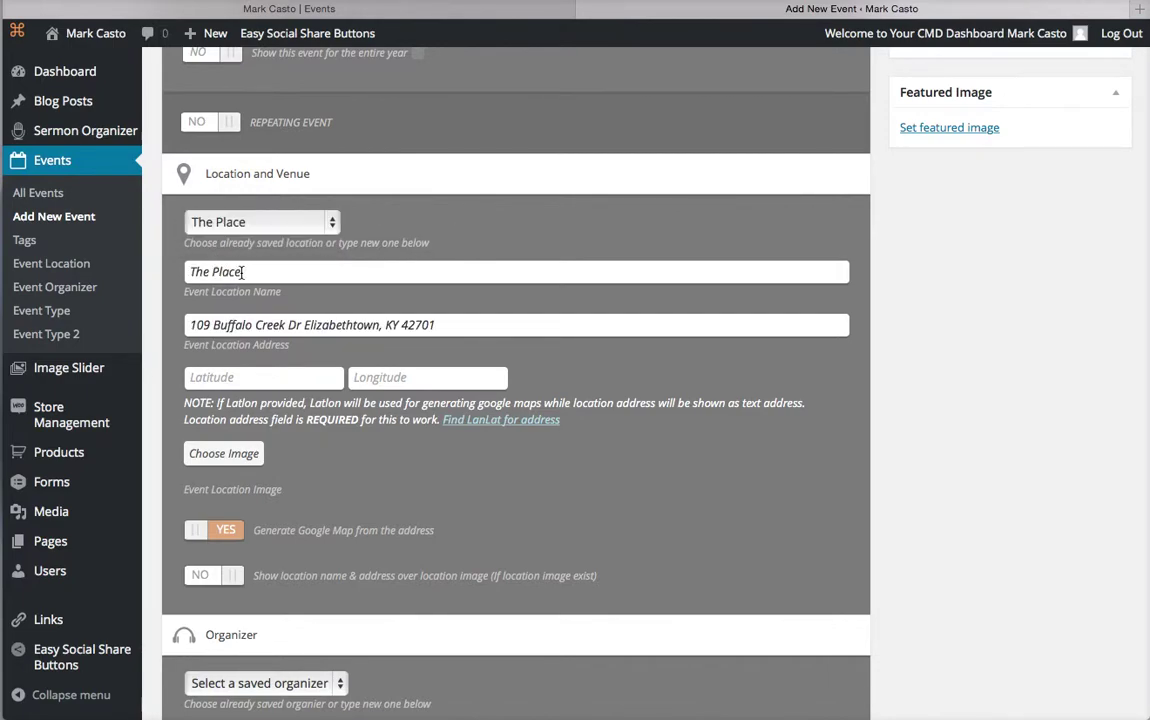
click(259, 222)
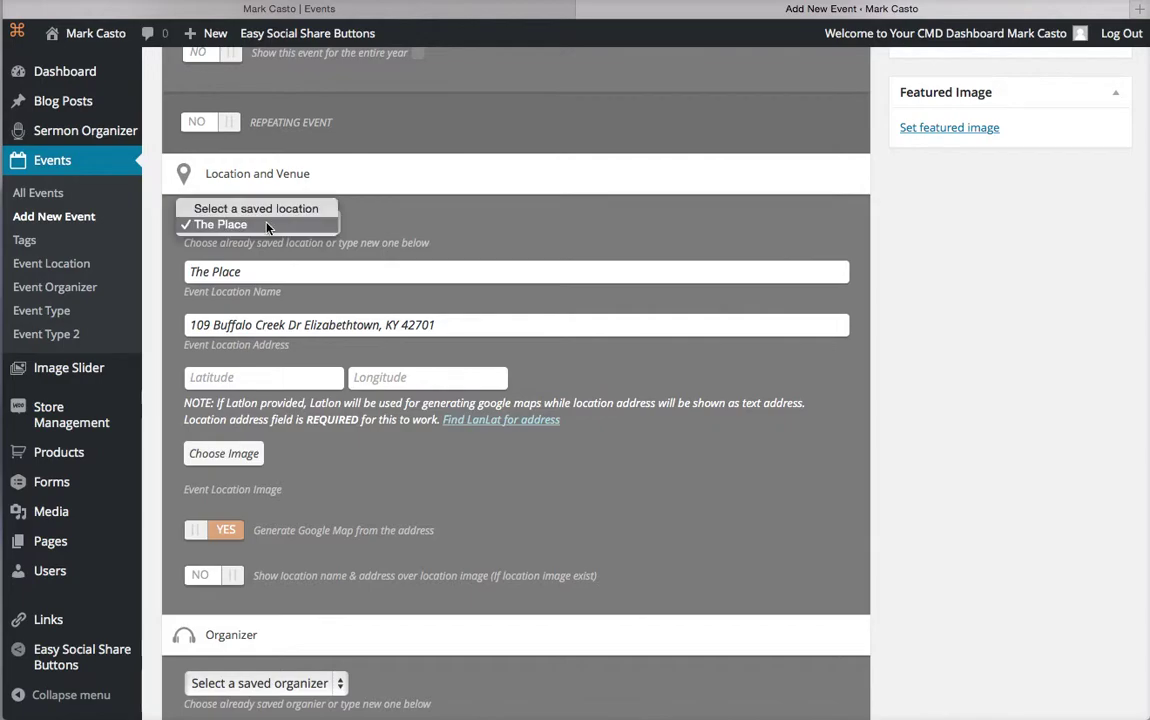
click(257, 227)
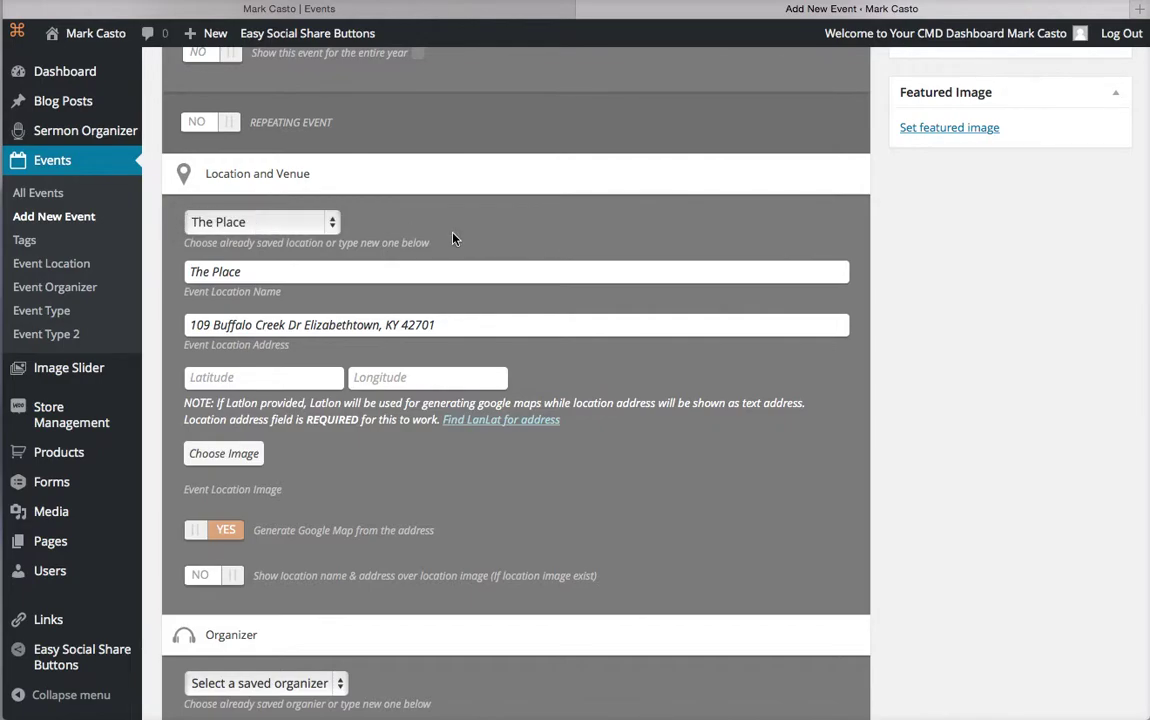
- Select the saved ministry entry as the event's organizer
scroll(452, 238, down, 5)
scroll(452, 238, down, 2)
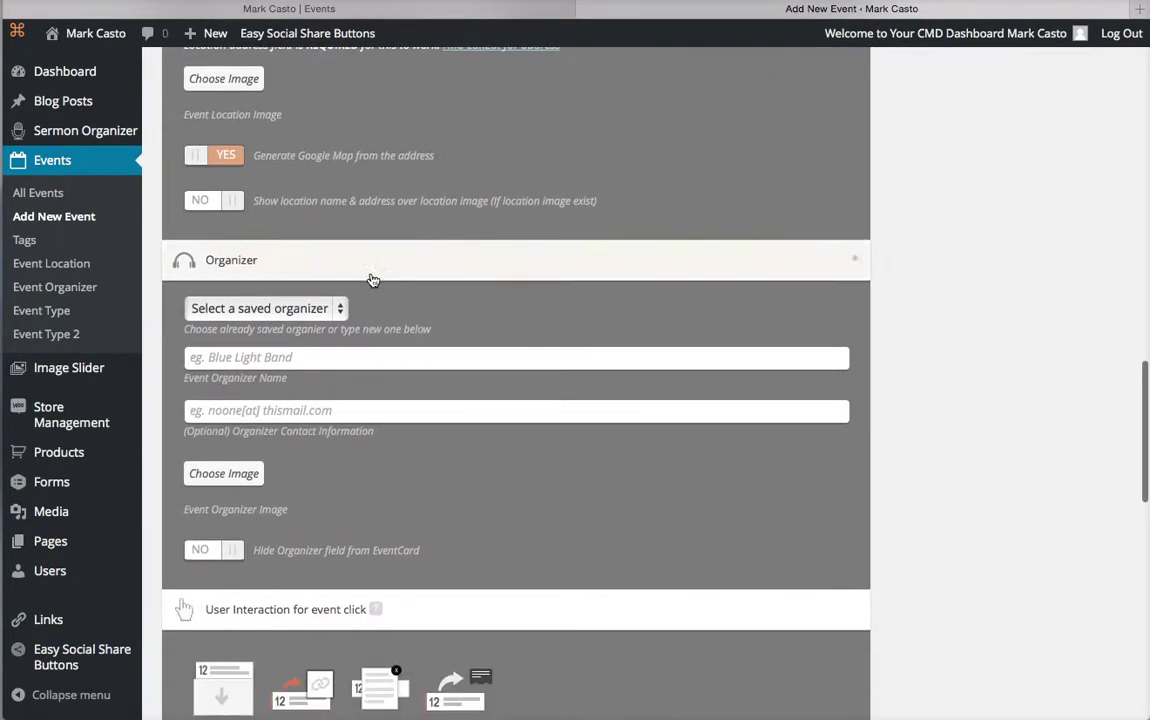
click(332, 314)
click(303, 327)
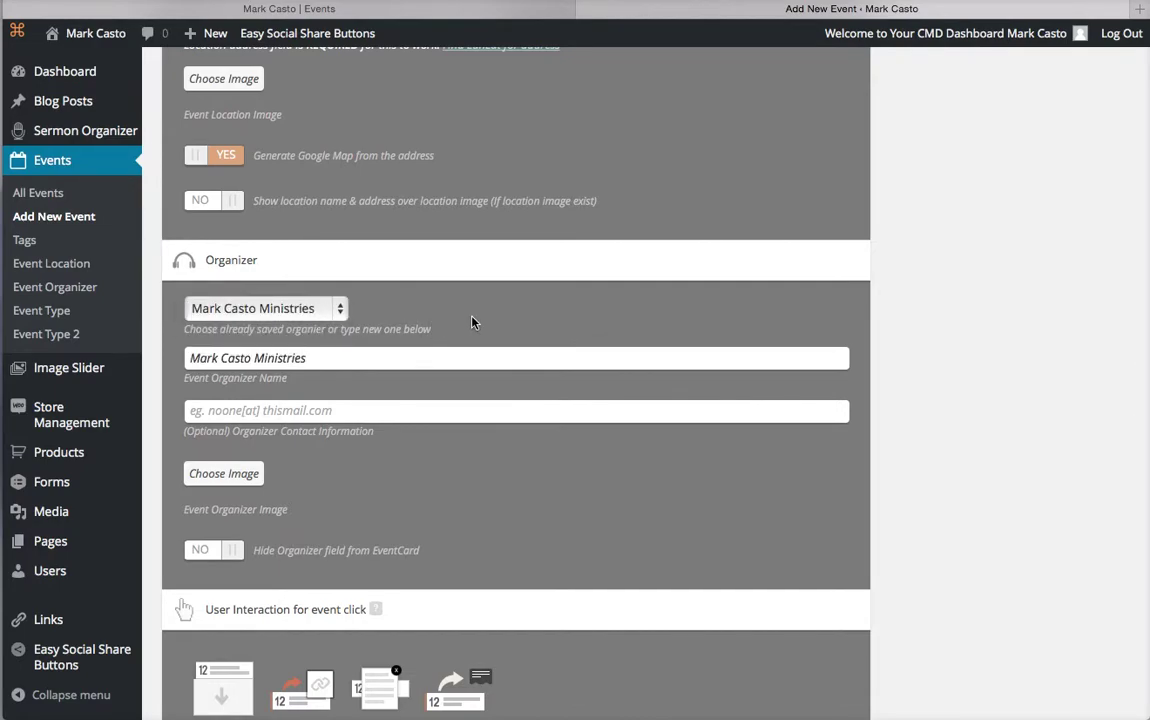
scroll(474, 322, down, 1)
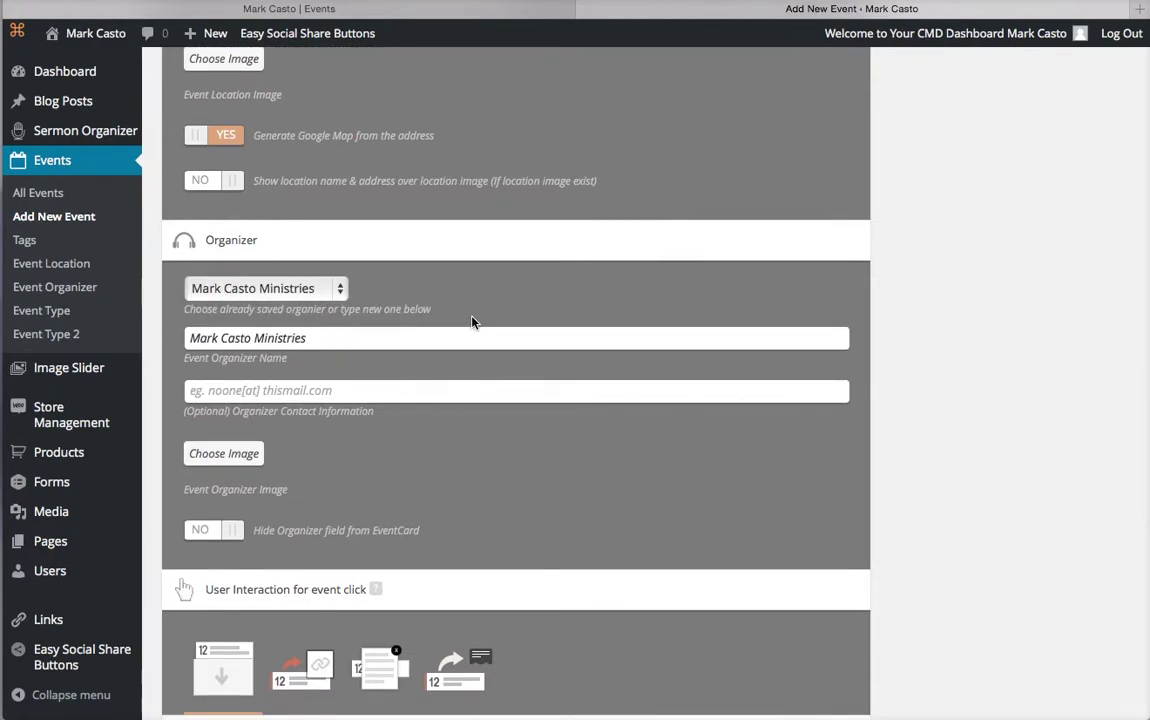
scroll(474, 322, down, 5)
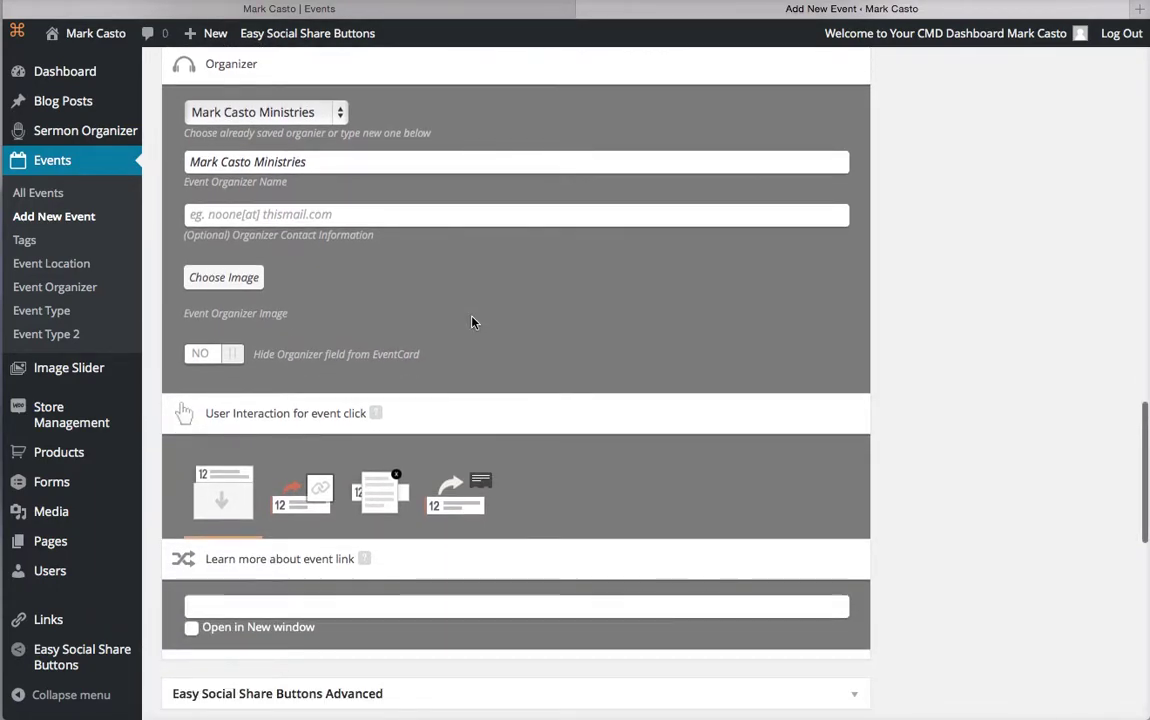
scroll(474, 322, down, 2)
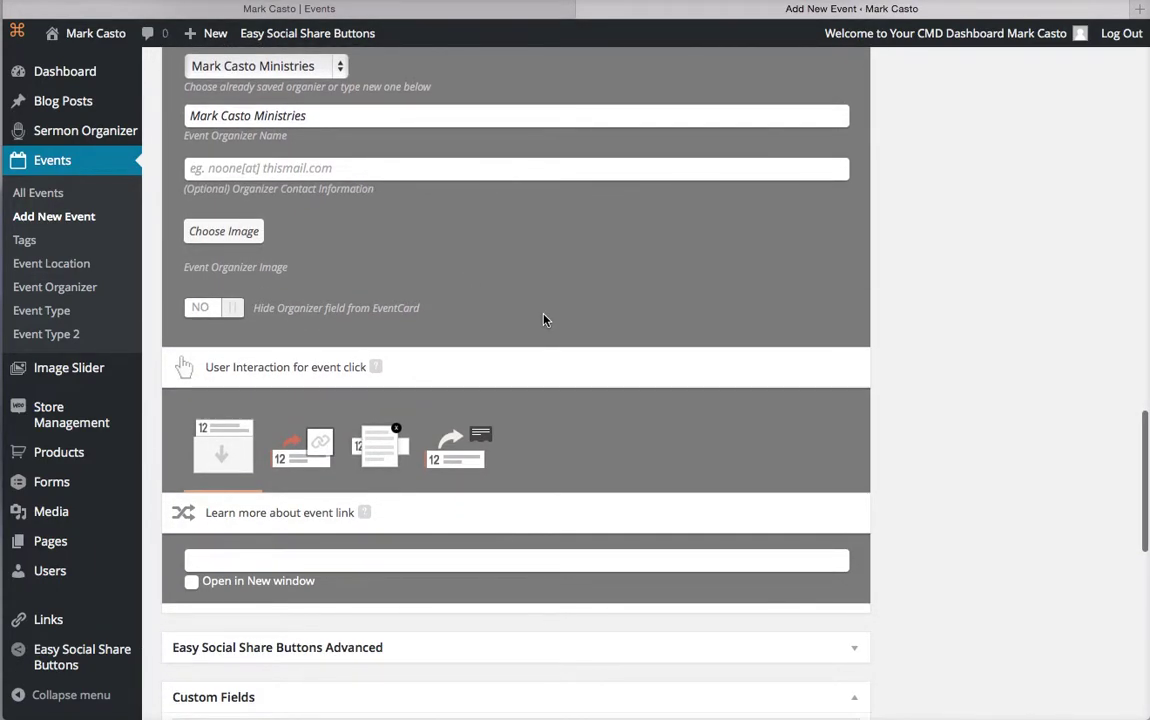
scroll(545, 320, down, 14)
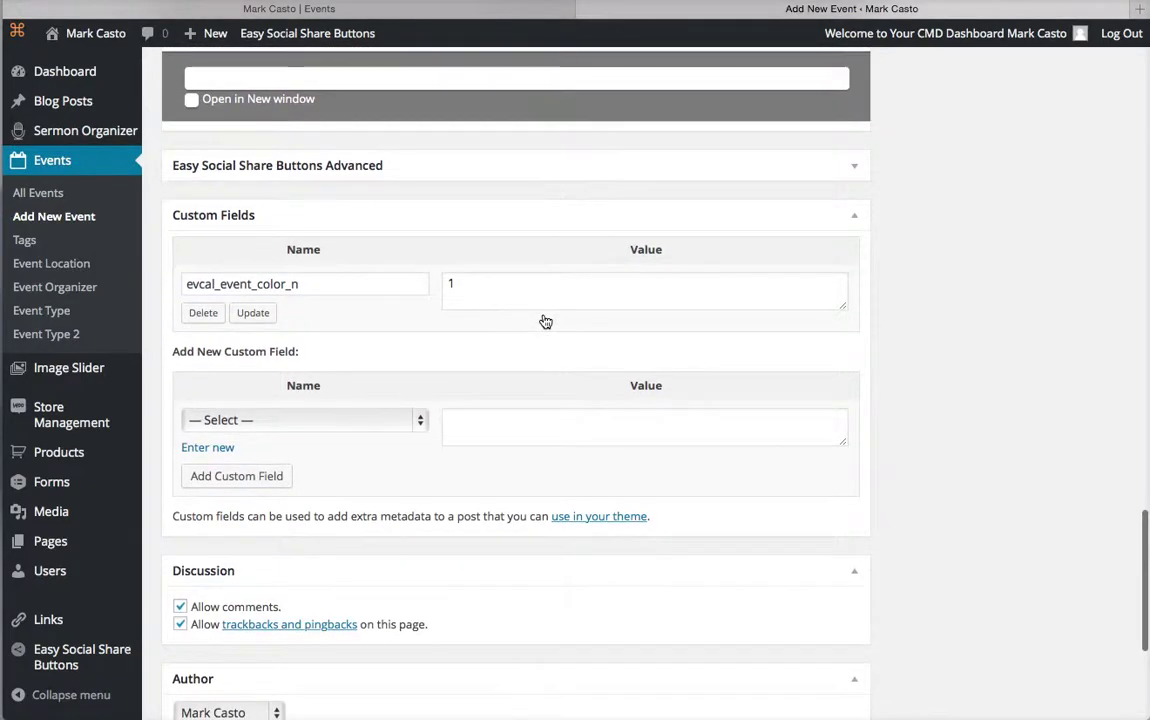
scroll(545, 321, up, 20)
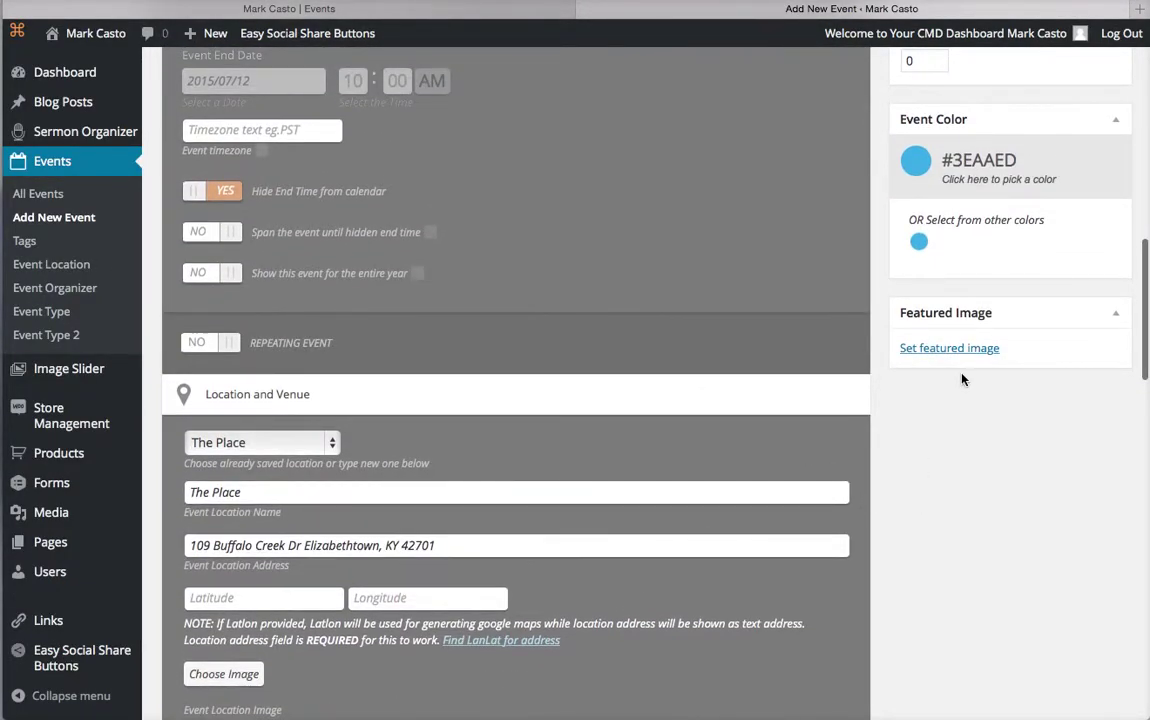
- Make the Media Library stage photo the featured image and switch to the public Events page
click(935, 353)
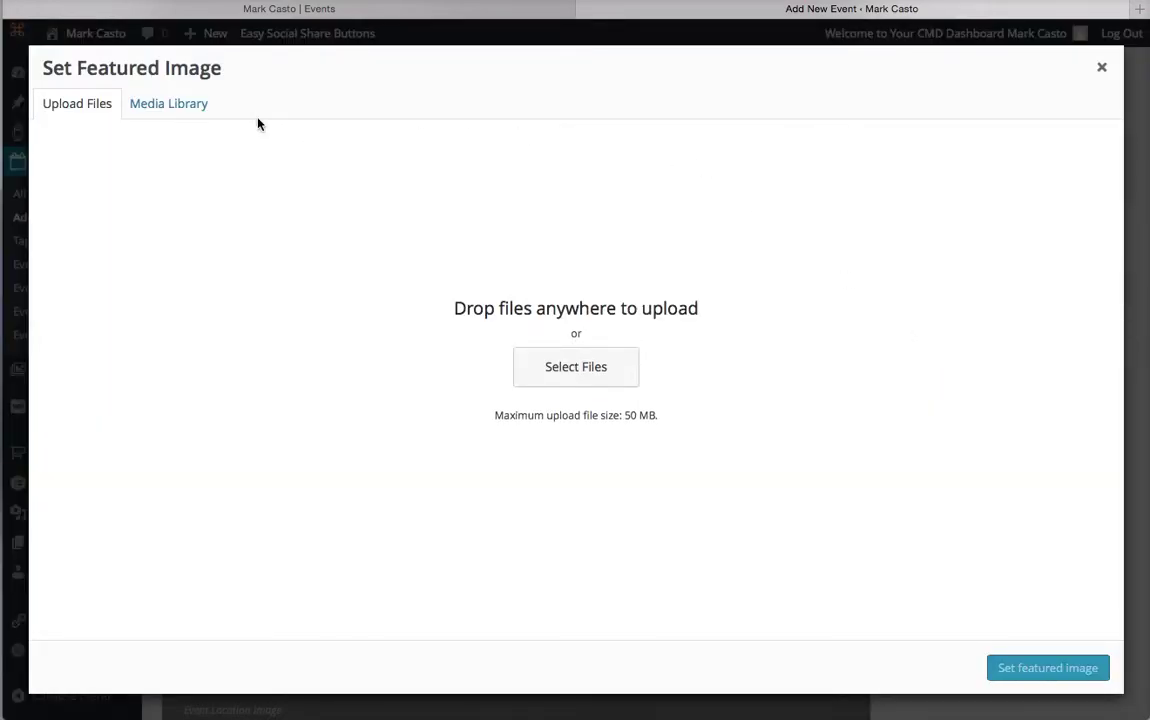
click(152, 102)
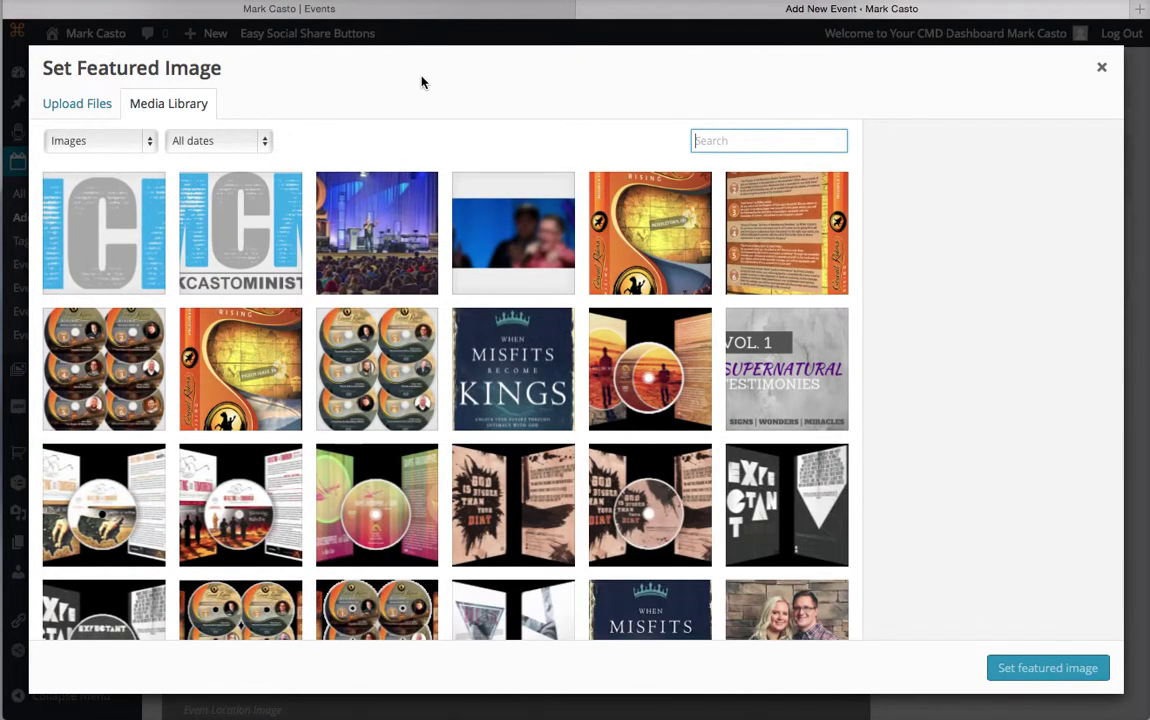
click(378, 232)
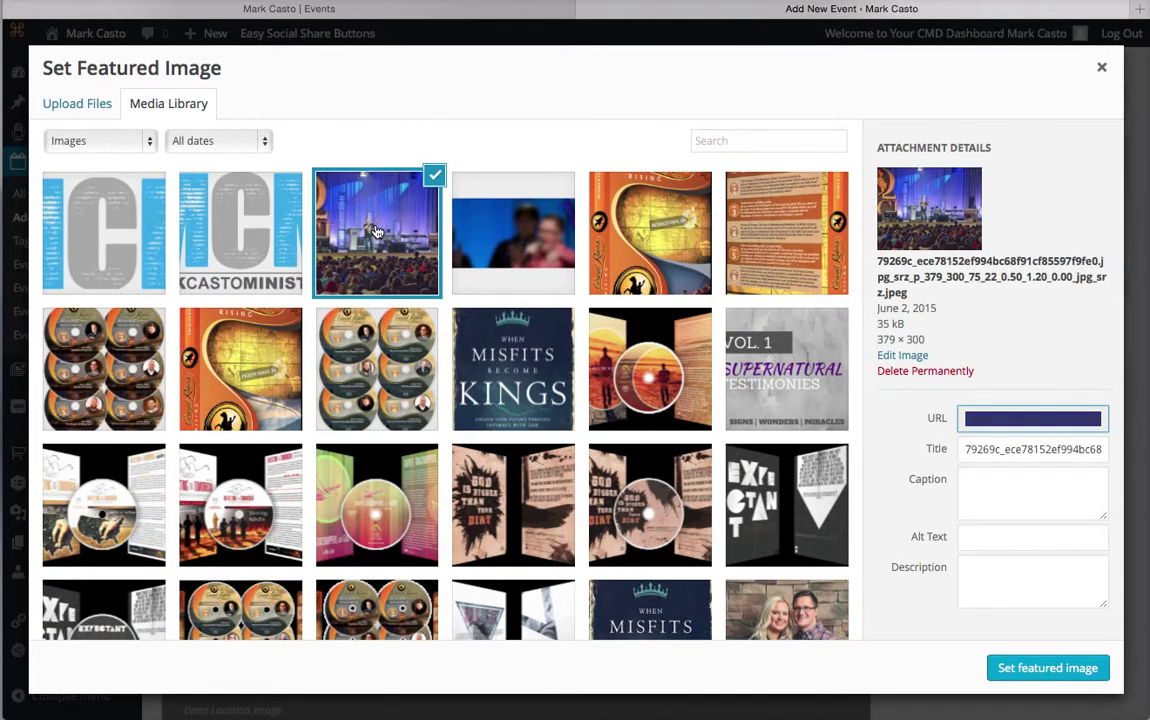
click(1036, 668)
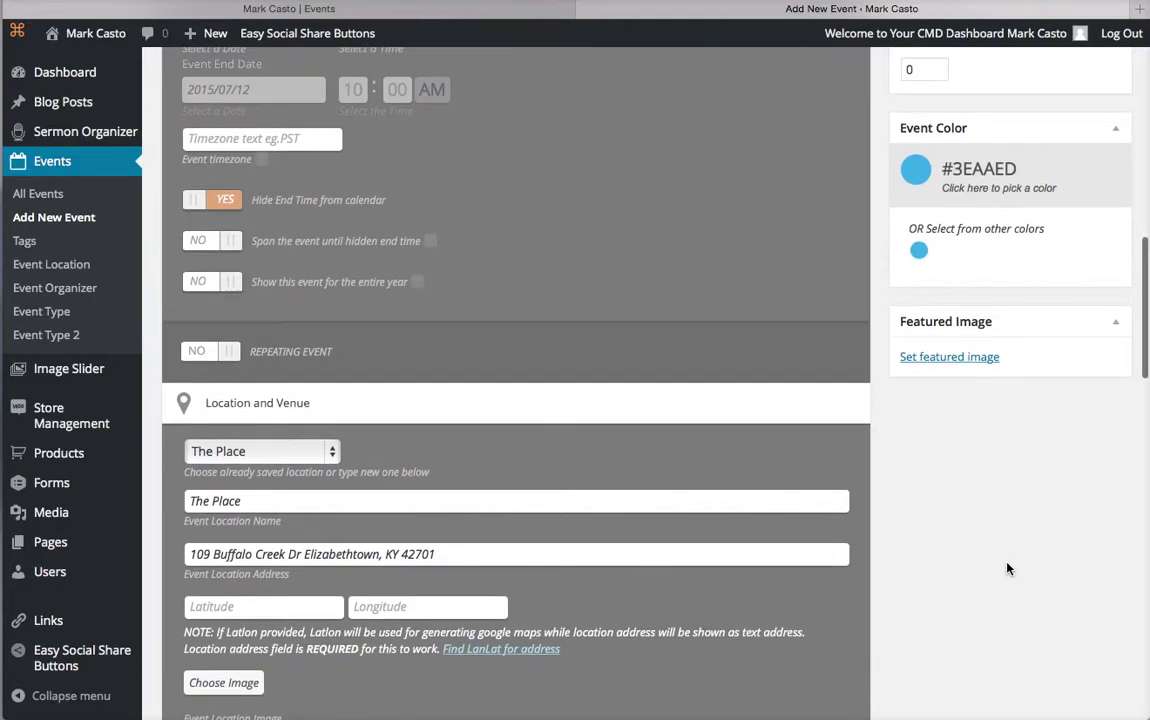
scroll(1057, 476, up, 3)
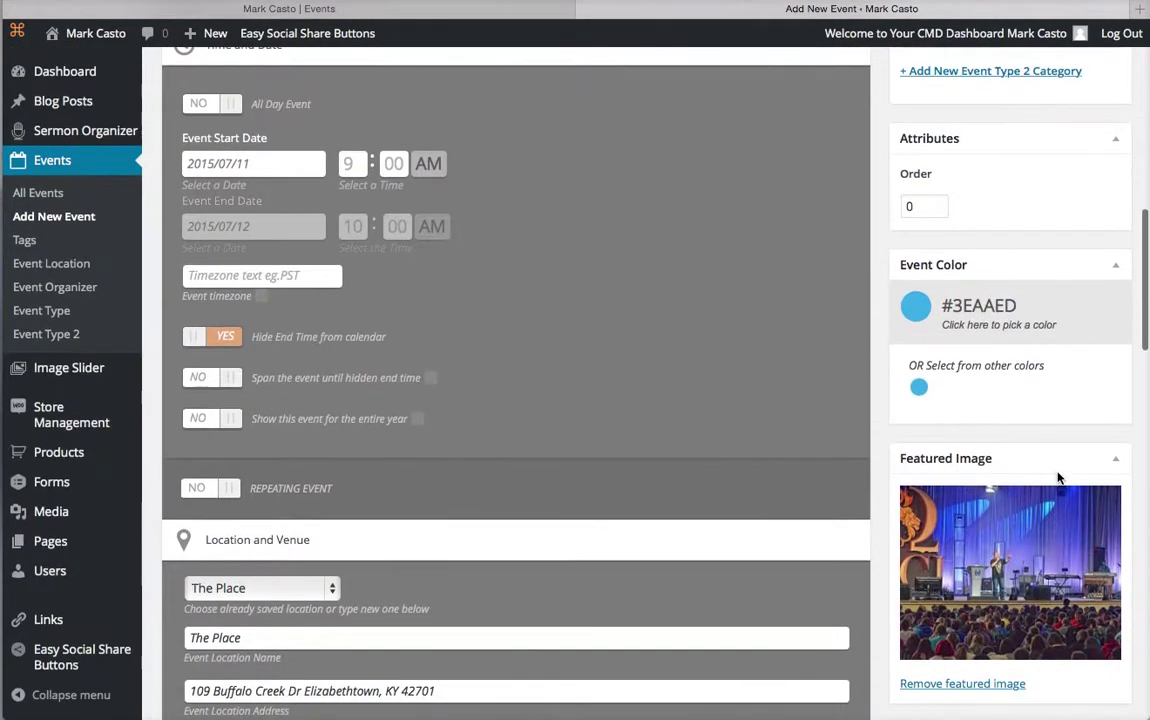
scroll(1057, 476, up, 10)
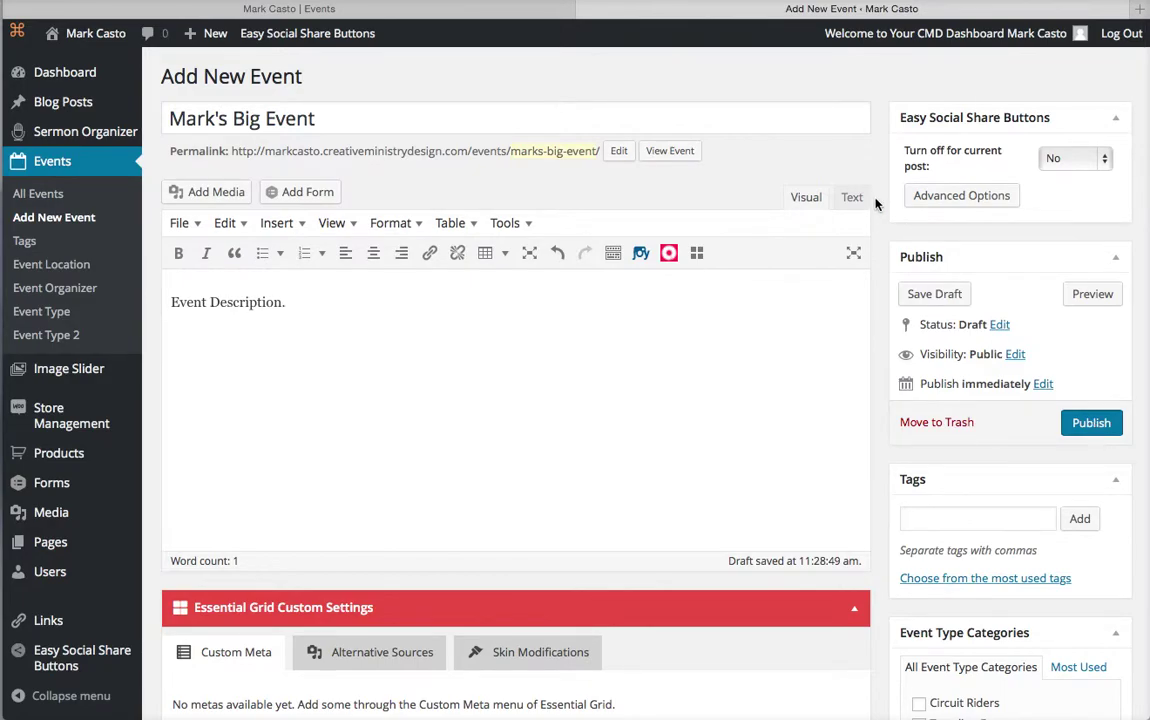
click(352, 8)
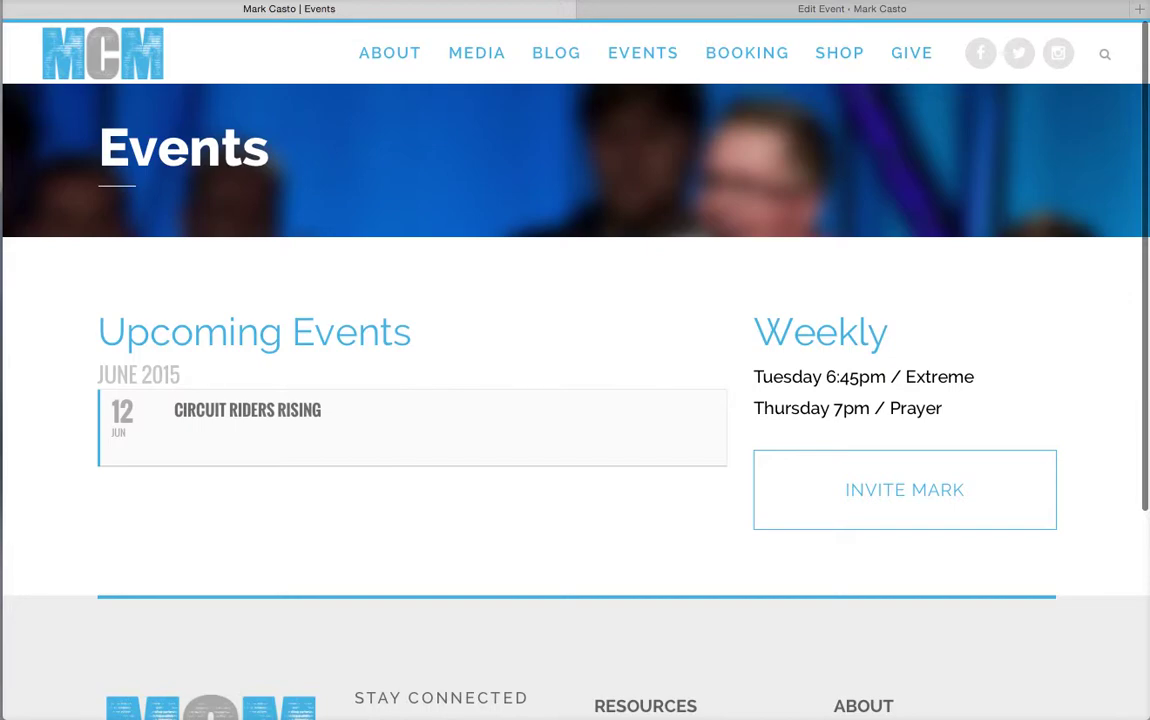
- Reload the Events page and review the Mark's Big Event listing's photo, 9:00 am time and map
key(super+r)
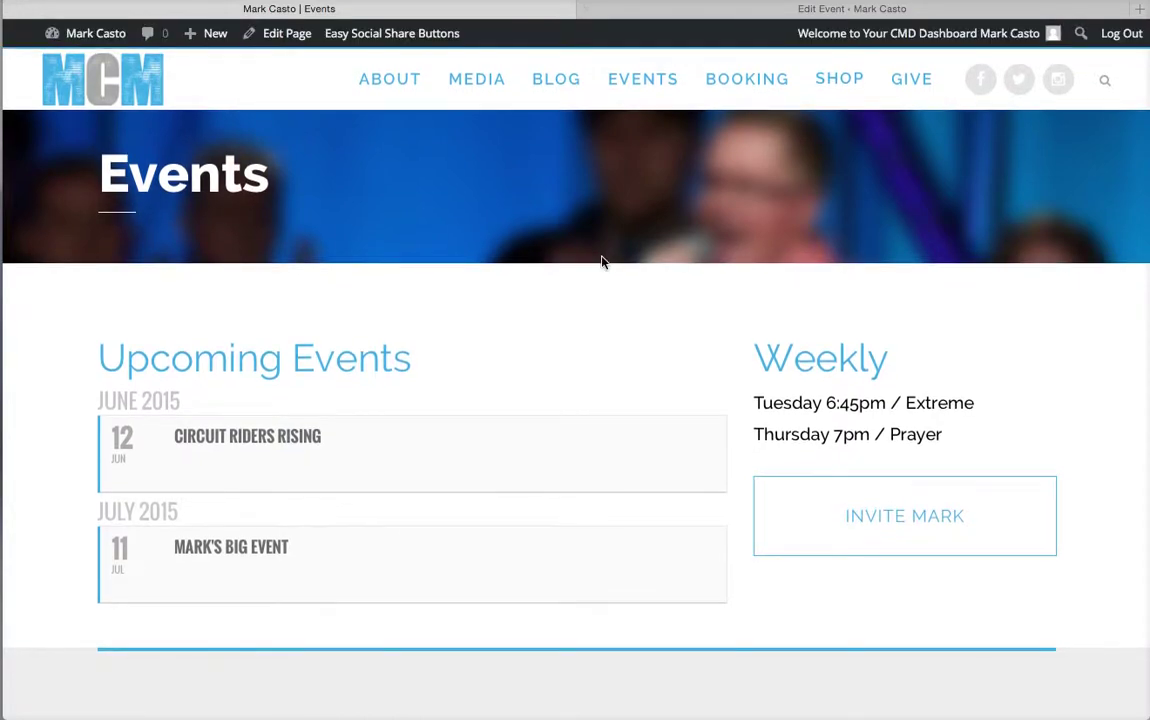
scroll(485, 465, down, 3)
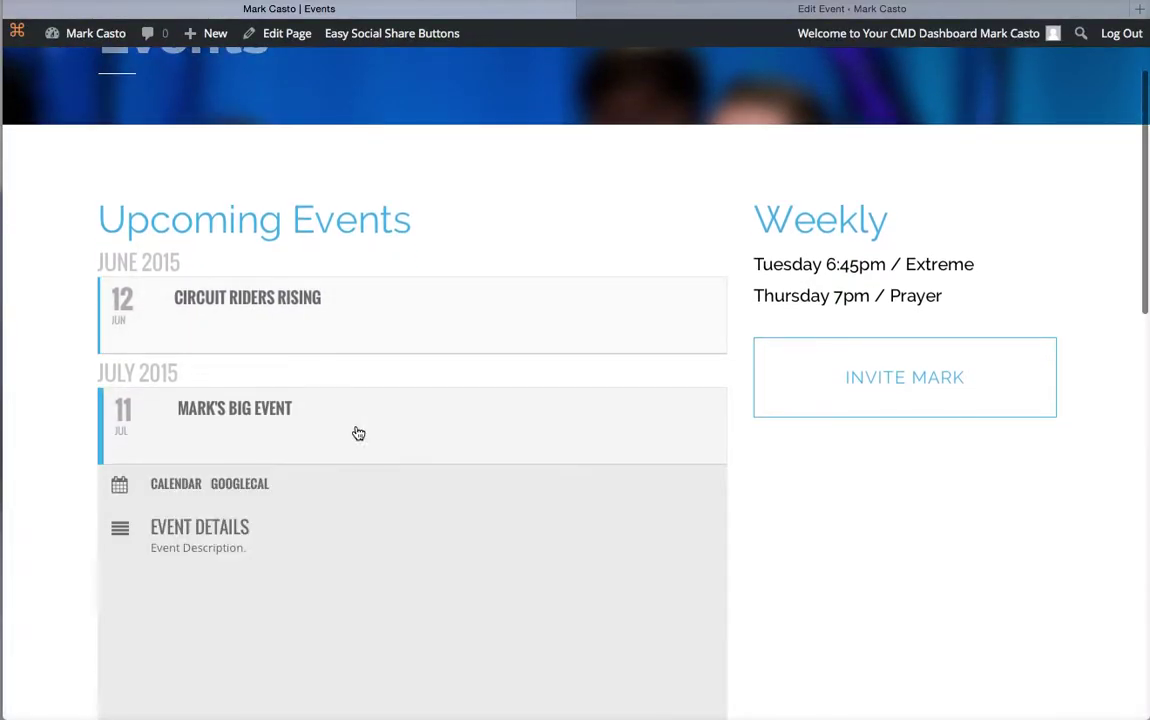
scroll(357, 432, down, 2)
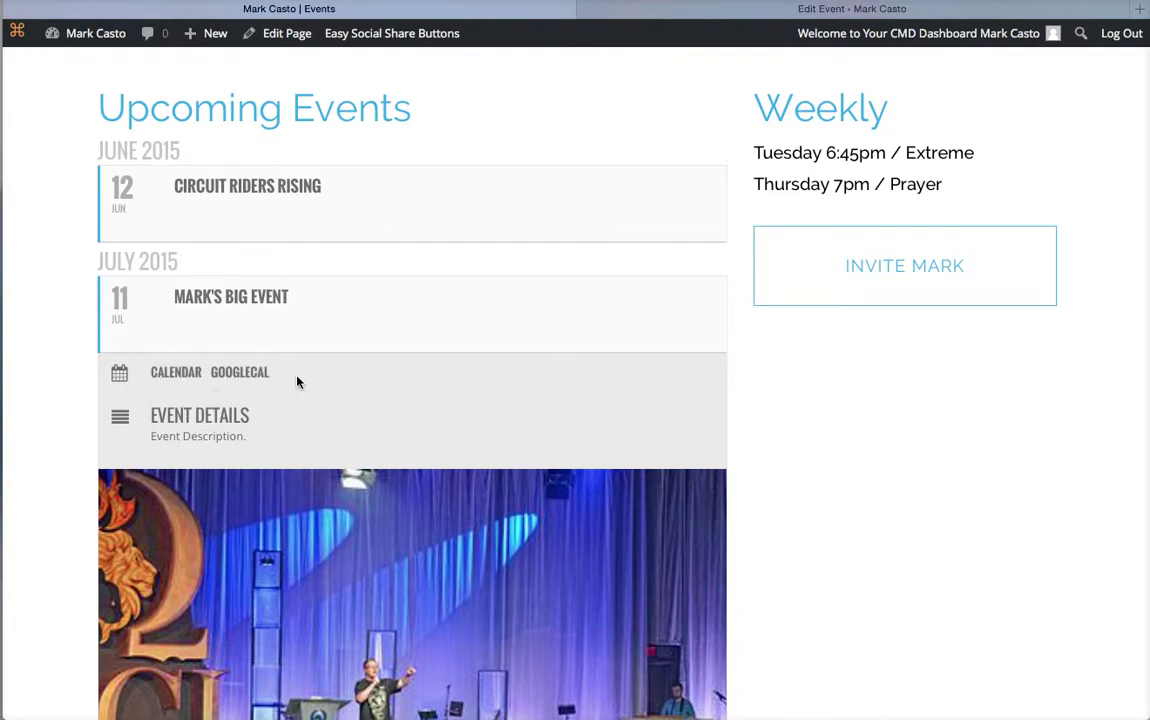
scroll(412, 368, down, 3)
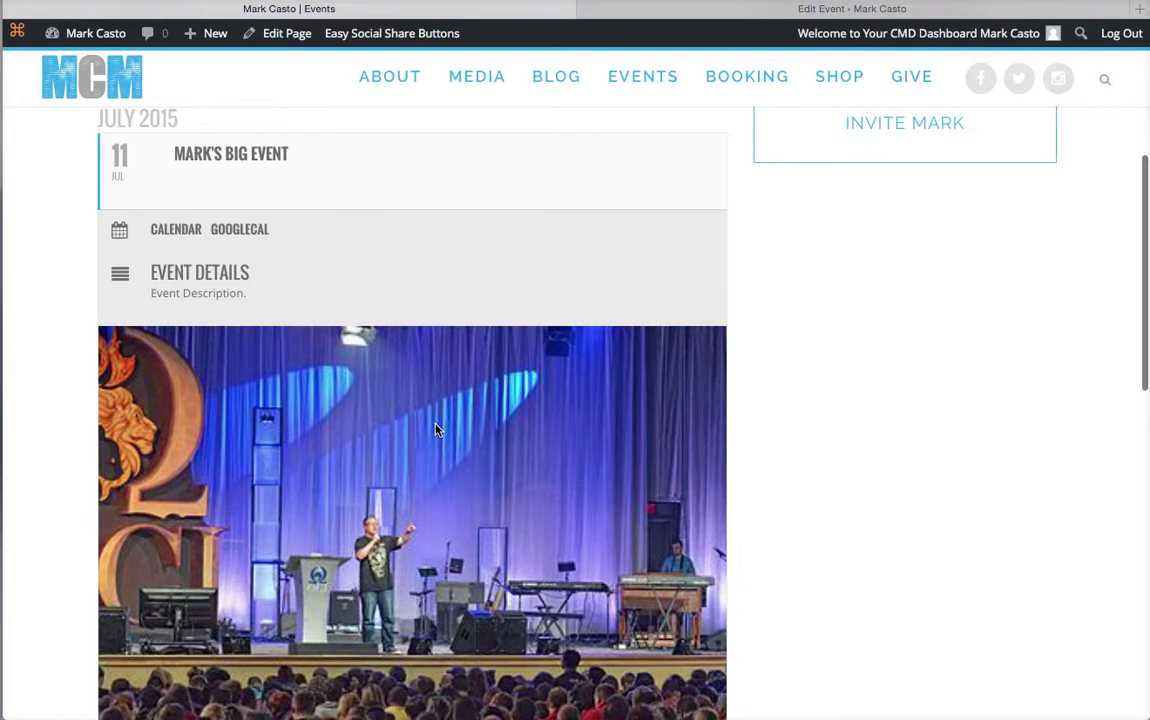
scroll(436, 428, down, 3)
scroll(436, 428, down, 5)
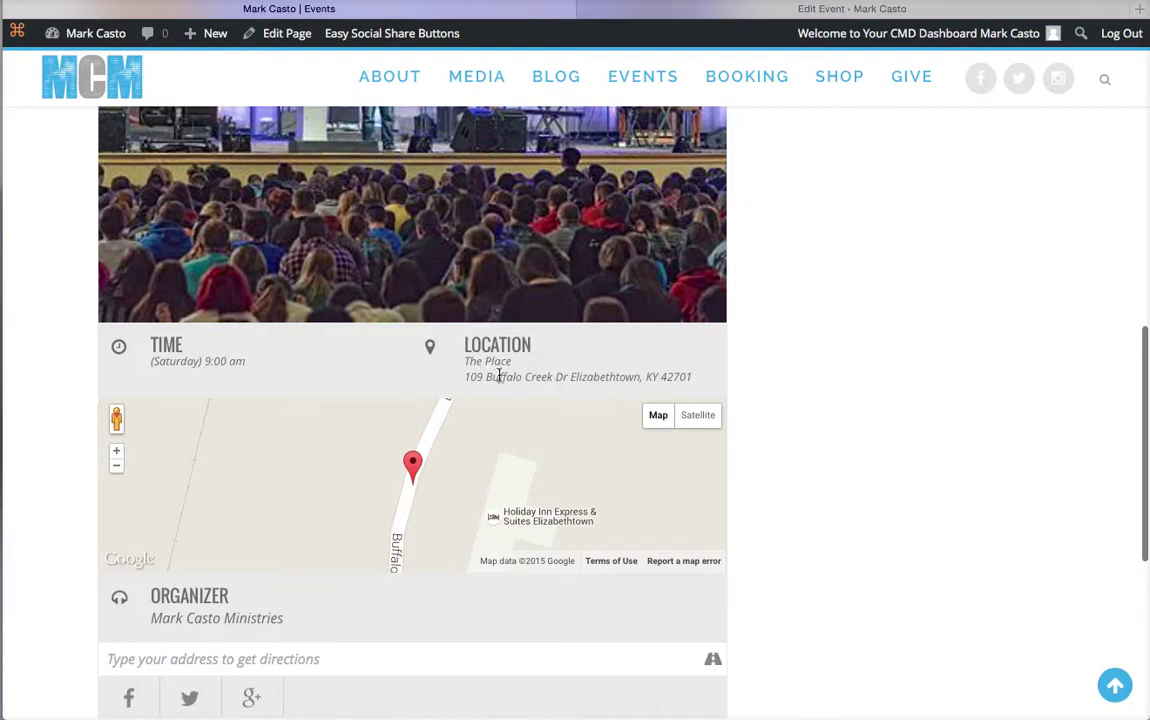
scroll(80, 565, down, 3)
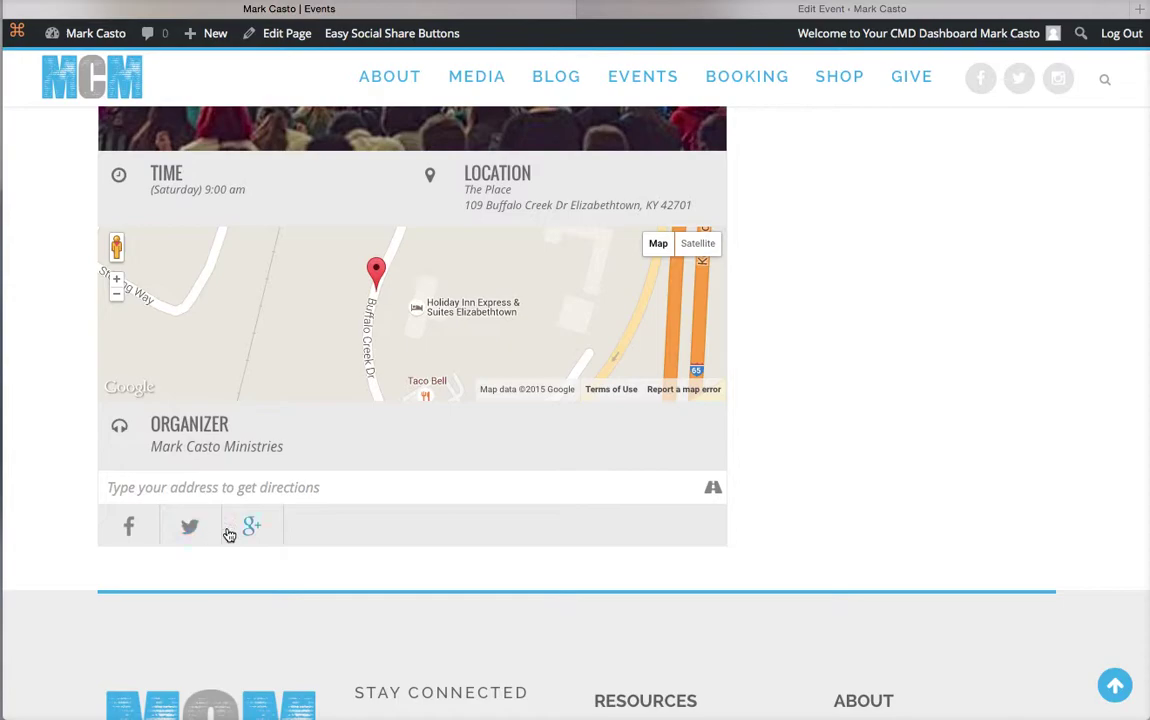
scroll(780, 522, up, 10)
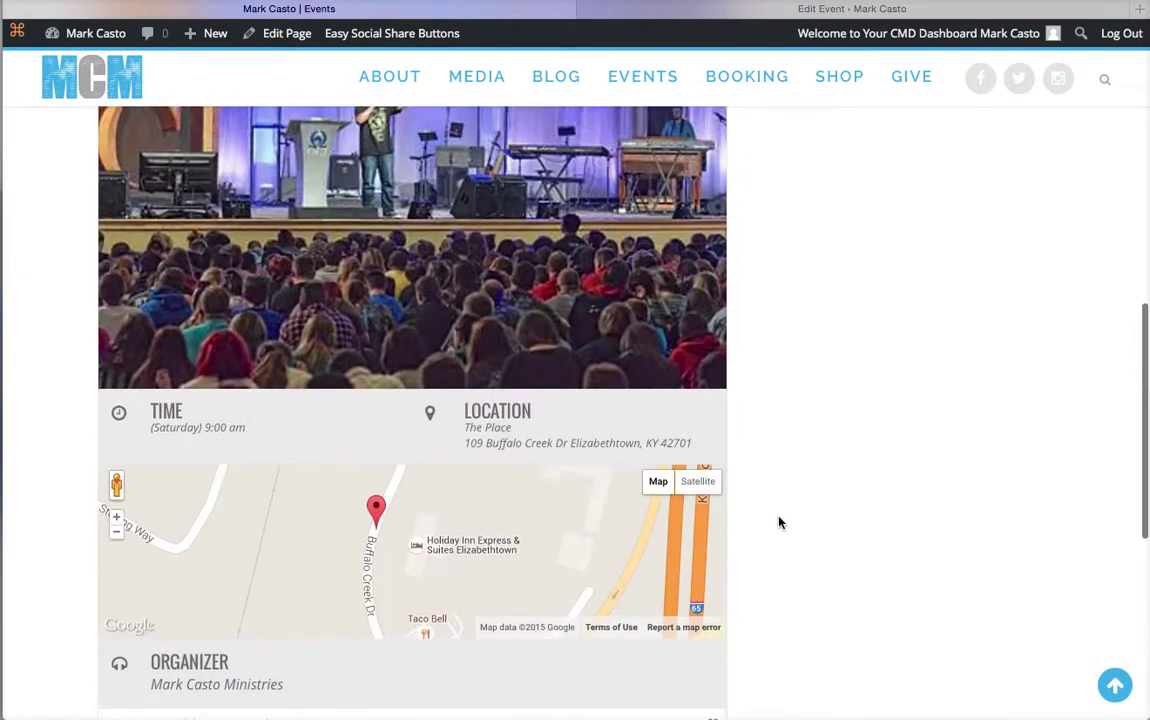
scroll(780, 522, up, 7)
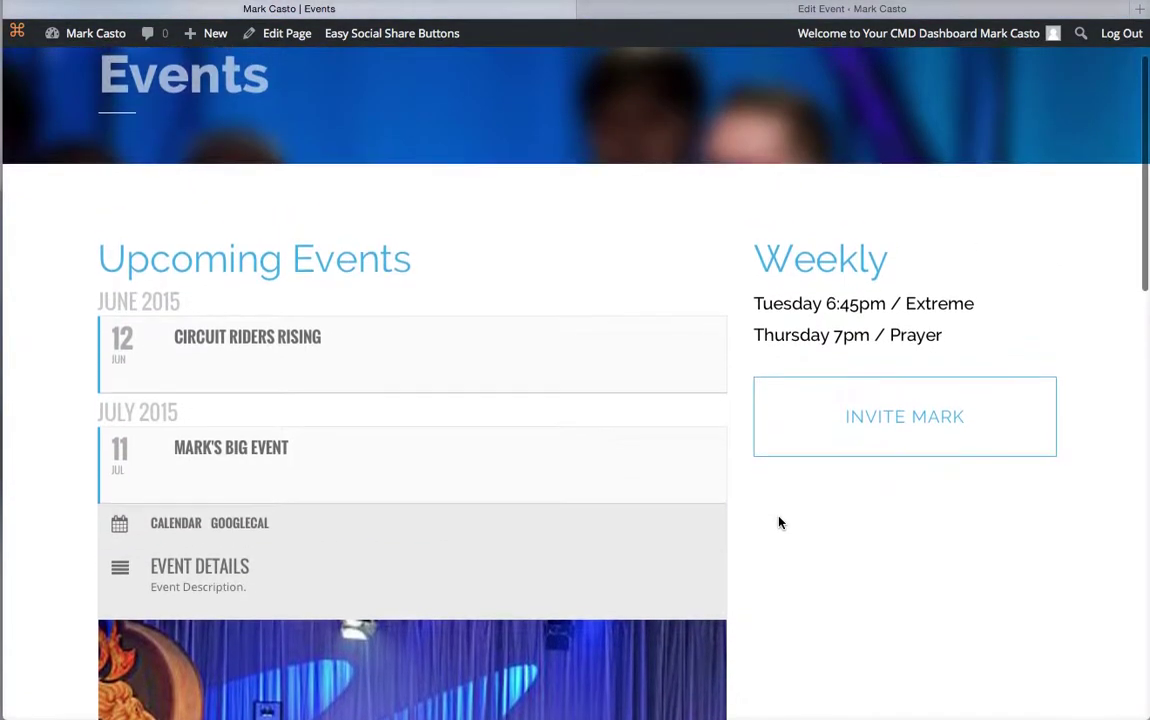
- Add a new line after 'Event Description.' and choose Button from the Qode Shortcodes list
click(722, 9)
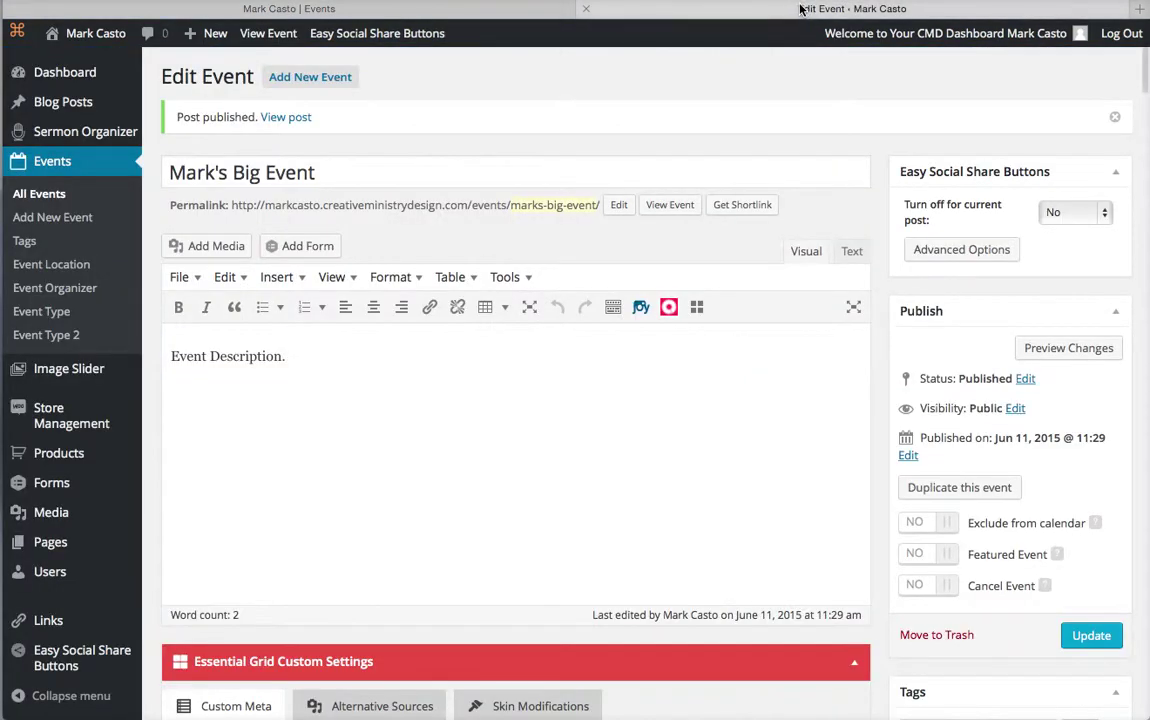
click(321, 372)
key(Return)
click(669, 309)
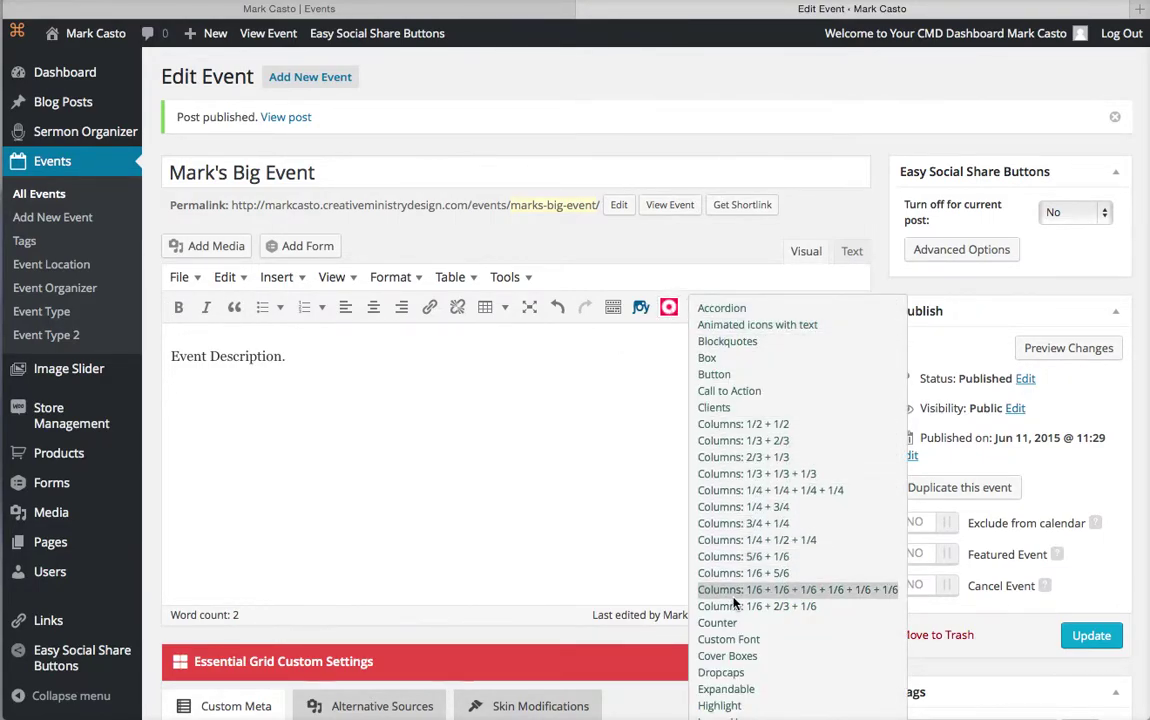
click(719, 375)
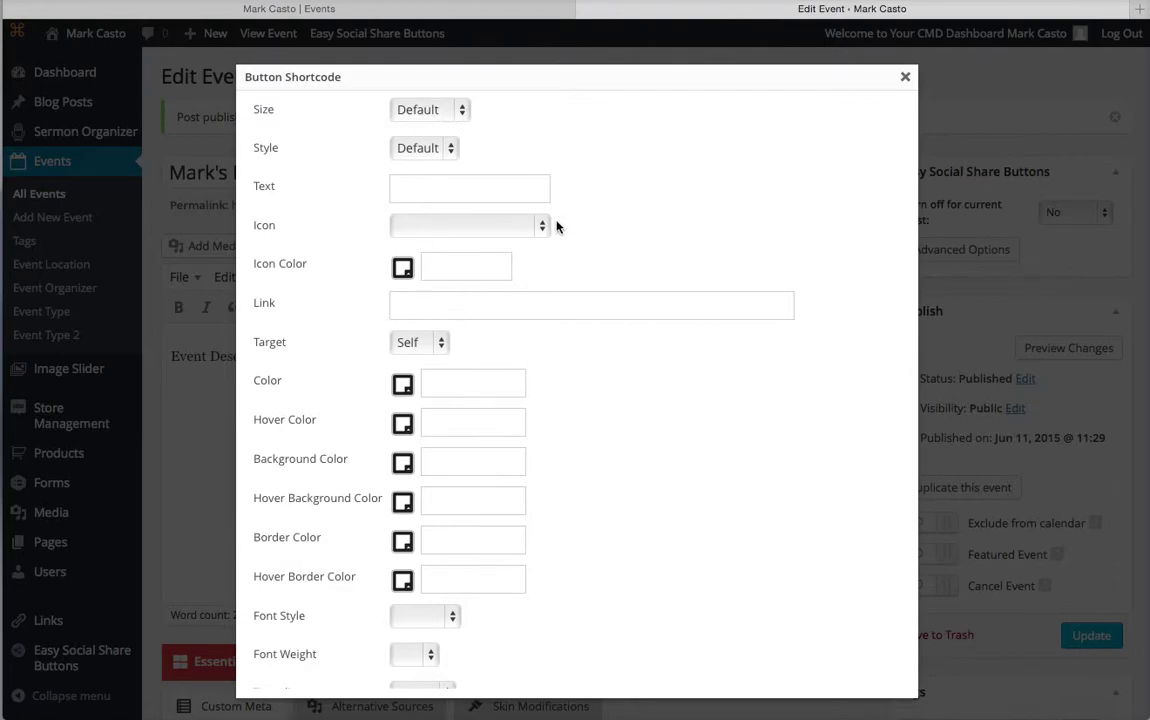
click(446, 189)
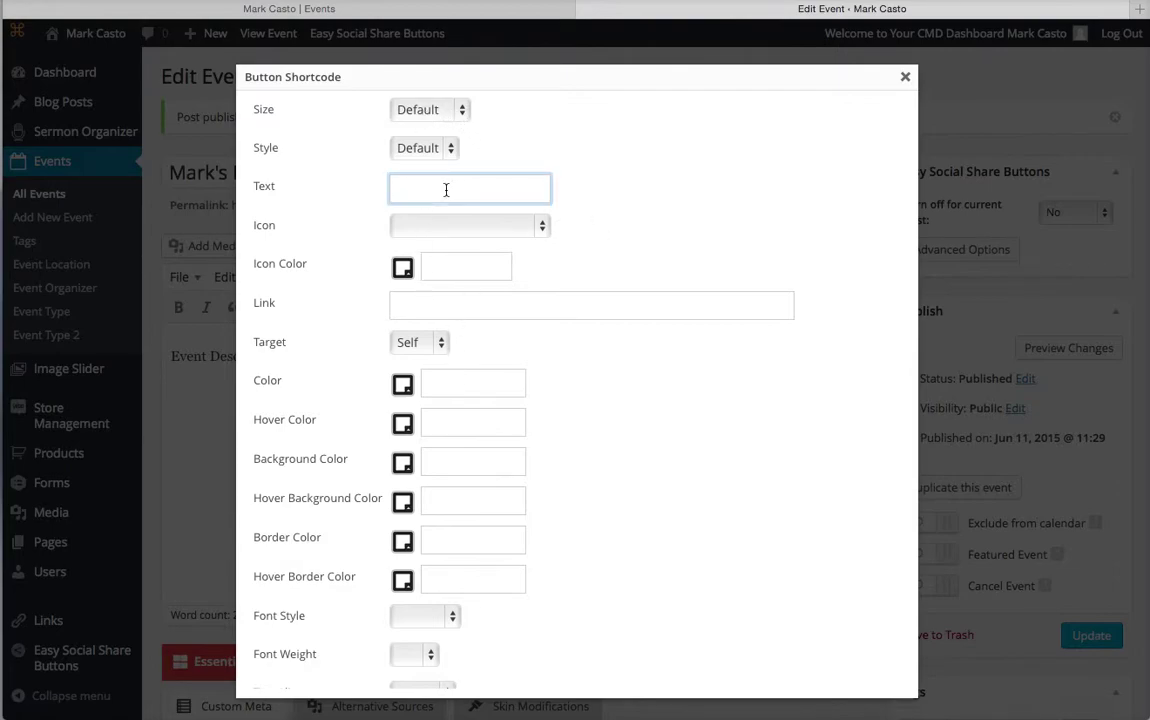
text(Event Registration)
click(415, 306)
text(http://even)
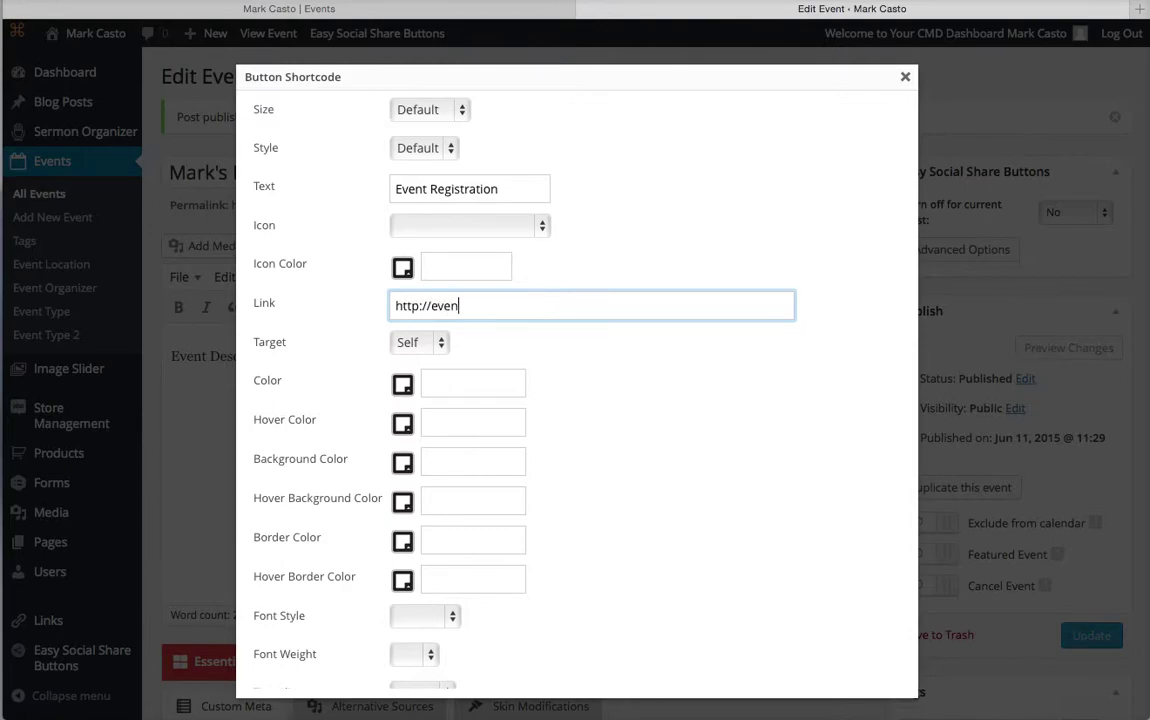
text(tbrite.com)
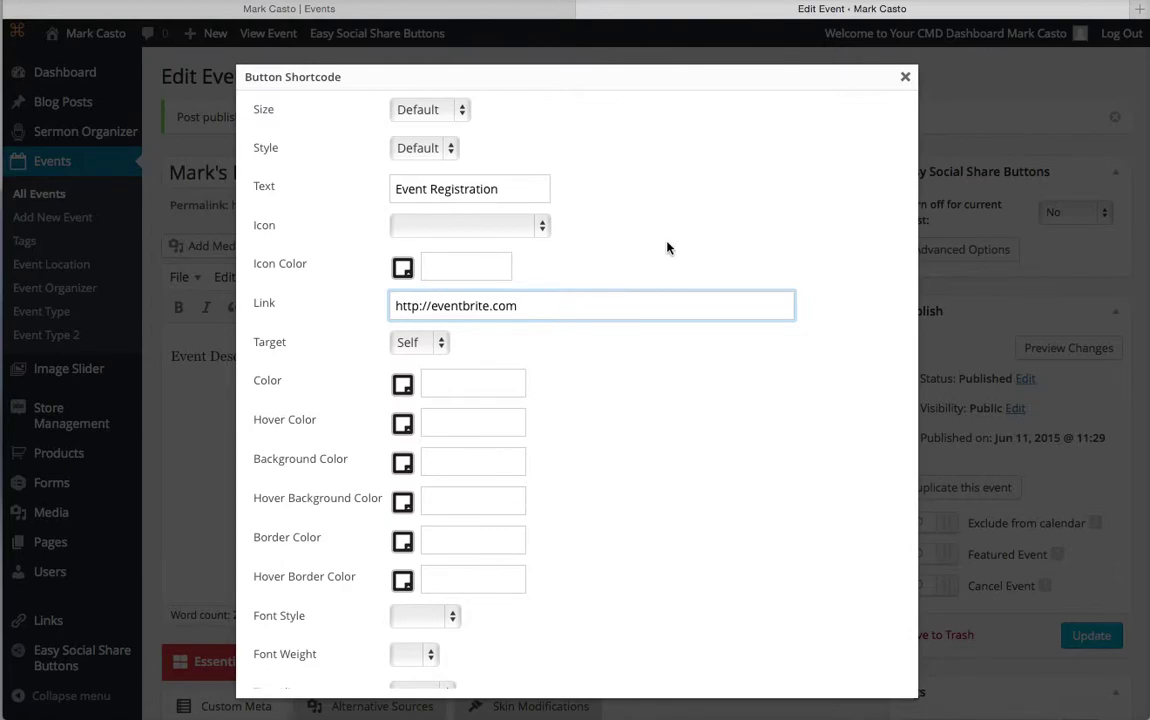
scroll(668, 248, down, 3)
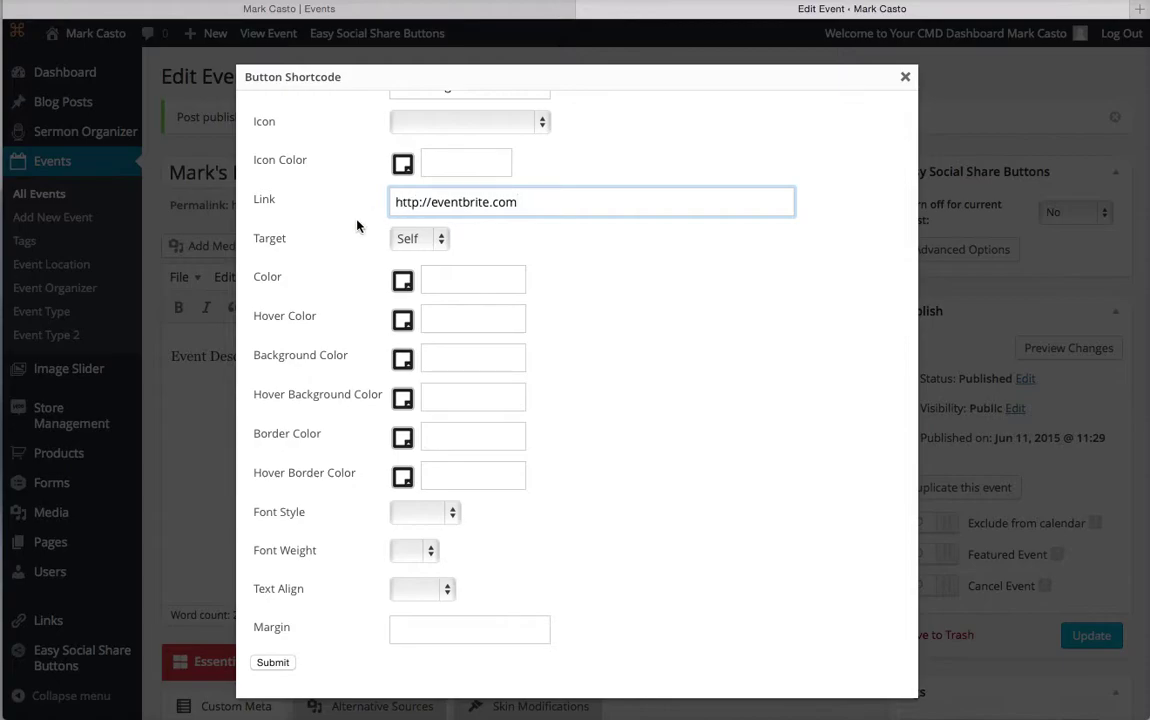
- Insert the button shortcode, update the event, and return to the public Events page
click(272, 663)
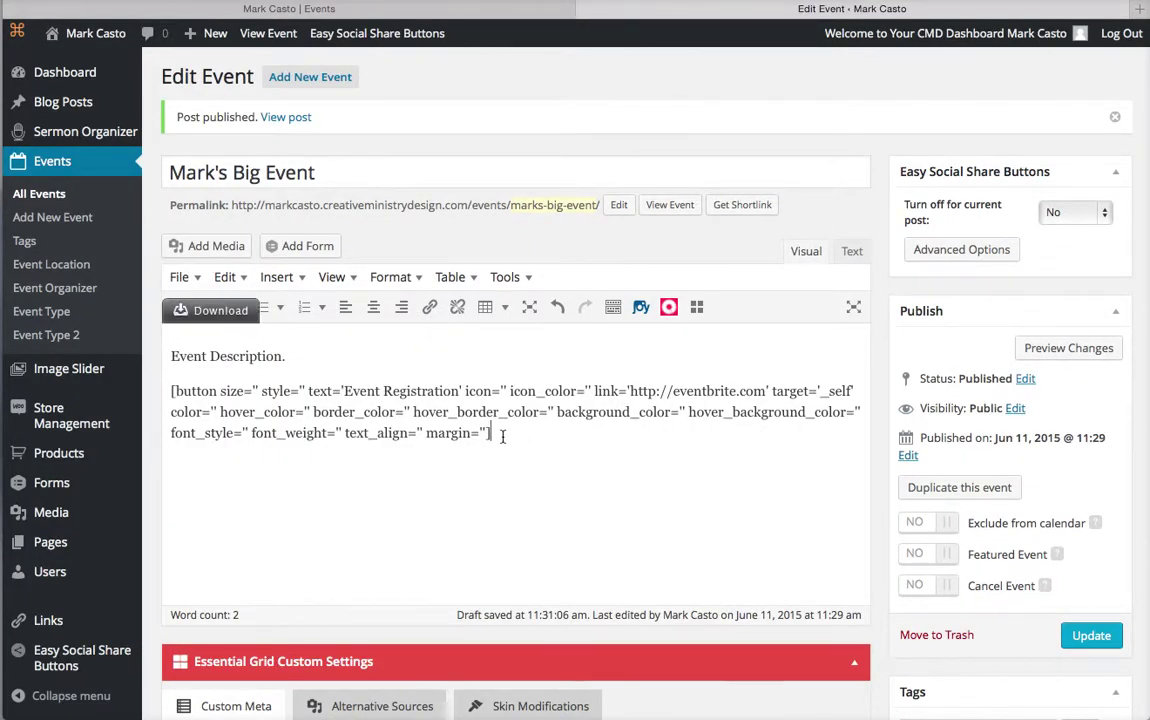
drag(495, 433, 173, 391)
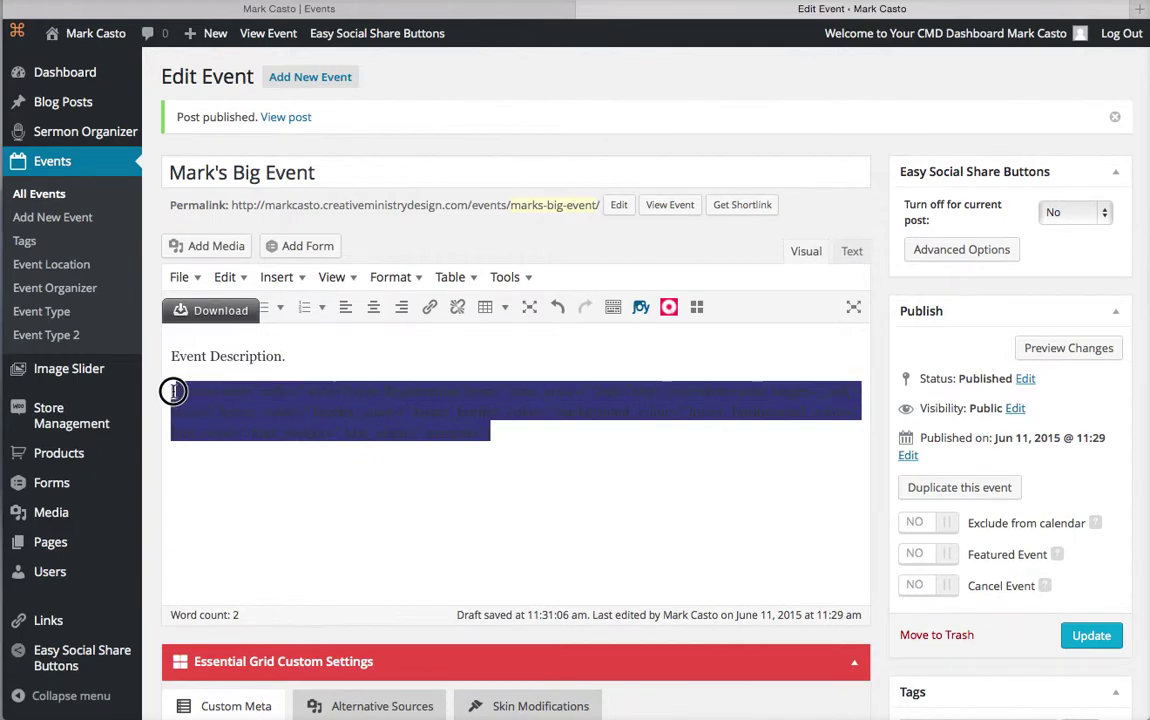
click(523, 438)
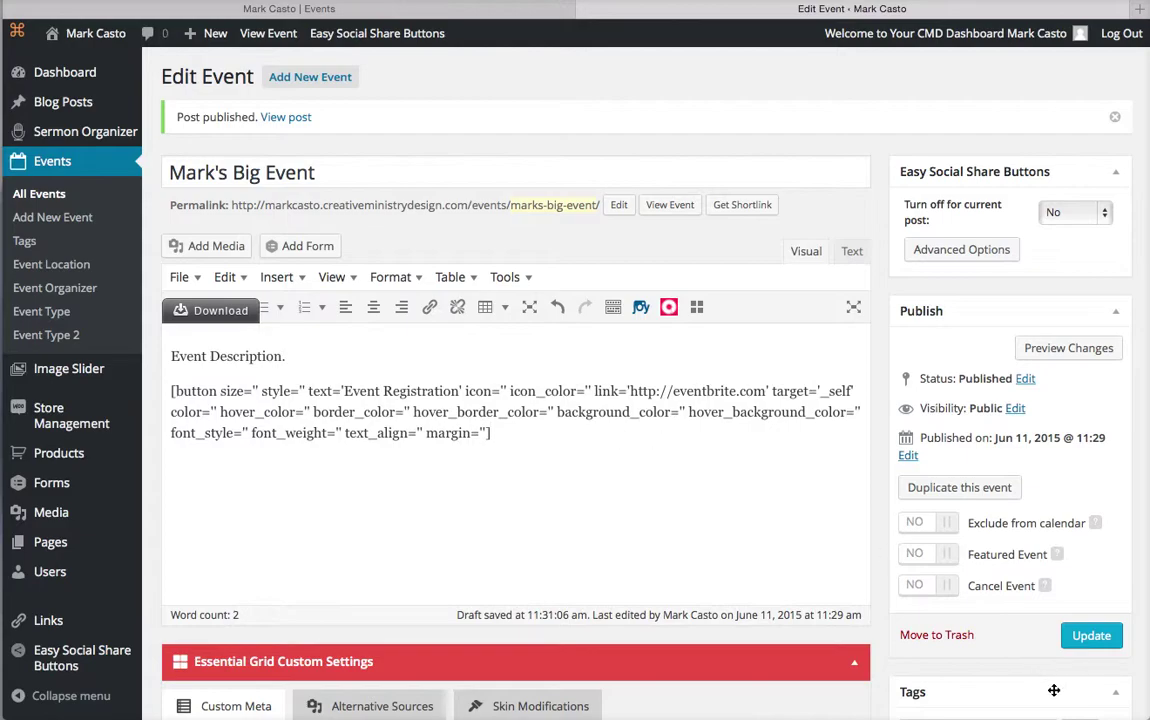
click(1090, 638)
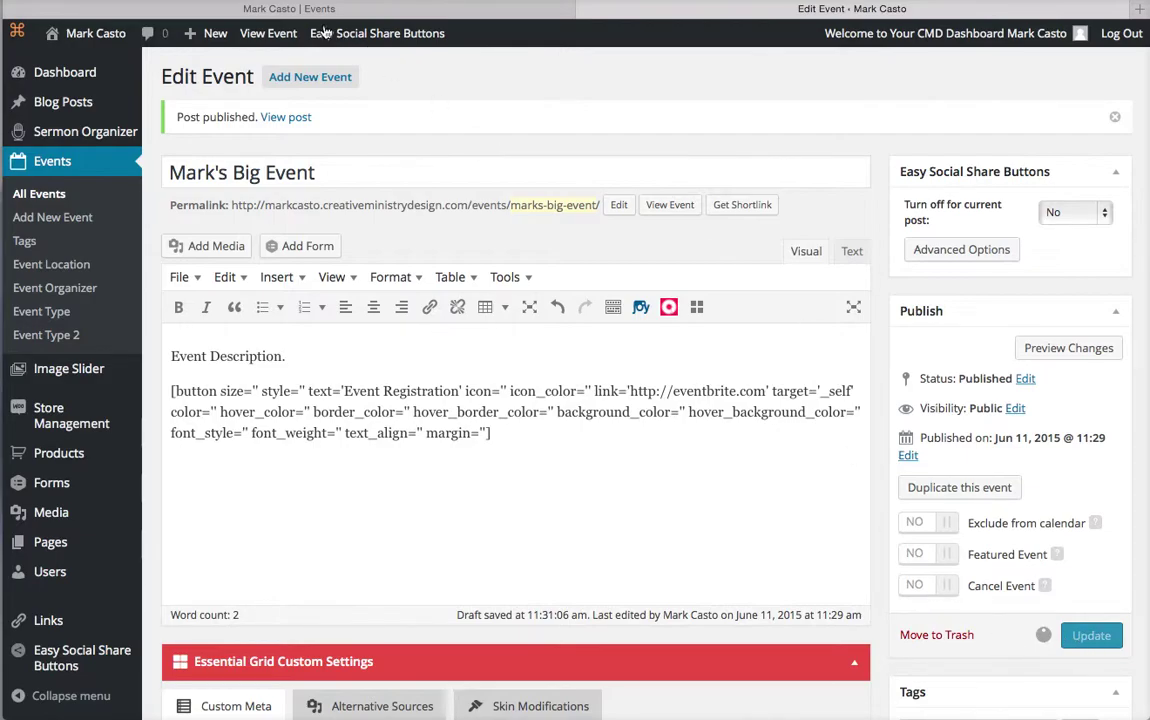
click(257, 8)
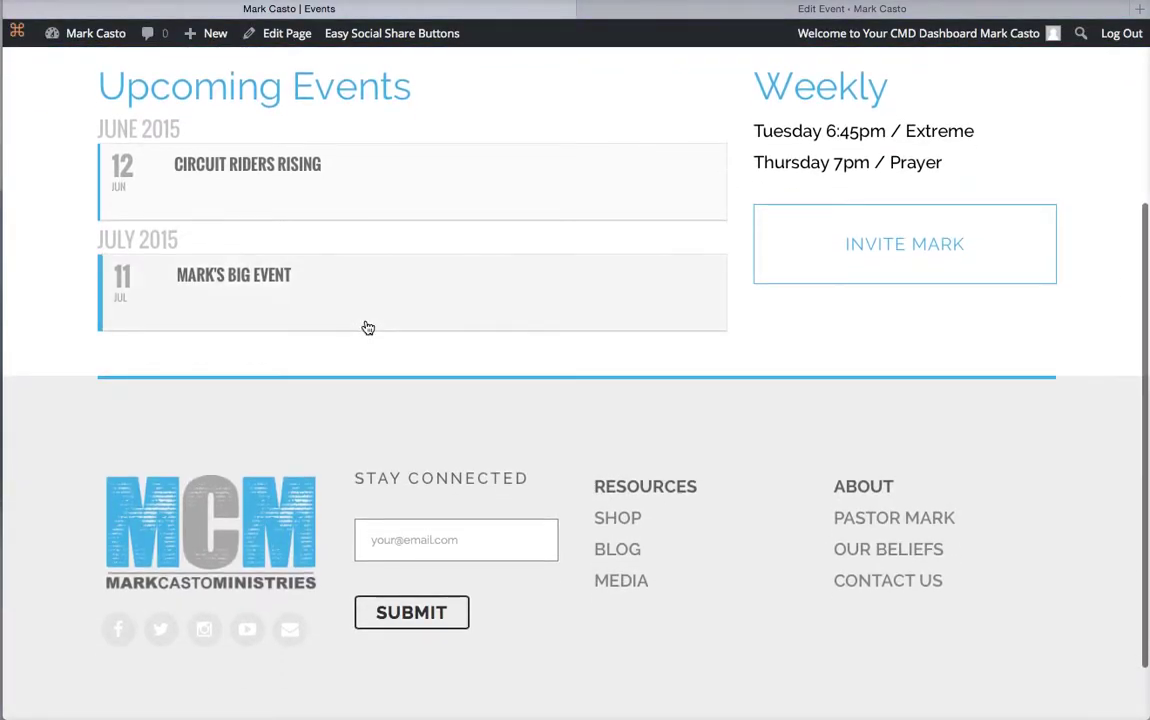
- Expand Mark's Big Event on the Events page to show its Event Registration link
click(330, 300)
scroll(330, 300, down, 3)
scroll(330, 300, up, 1)
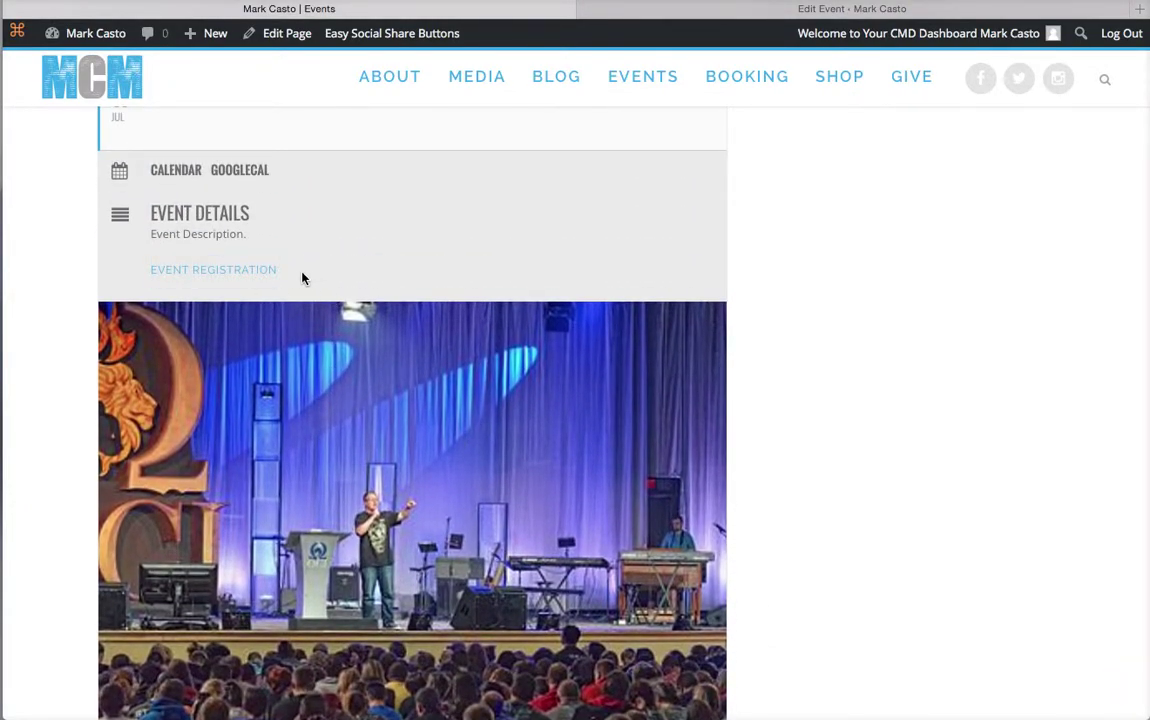
- Test the Event Registration link to Eventbrite, then return to the Mark's Big Event editor
click(185, 268)
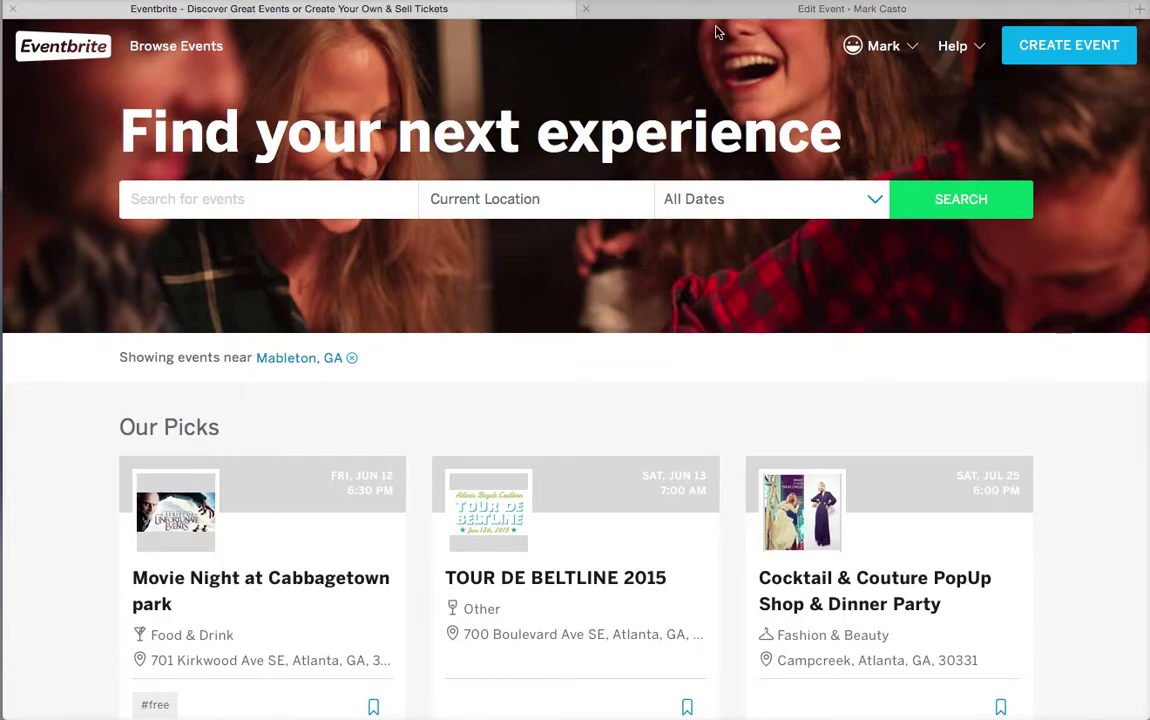
click(756, 12)
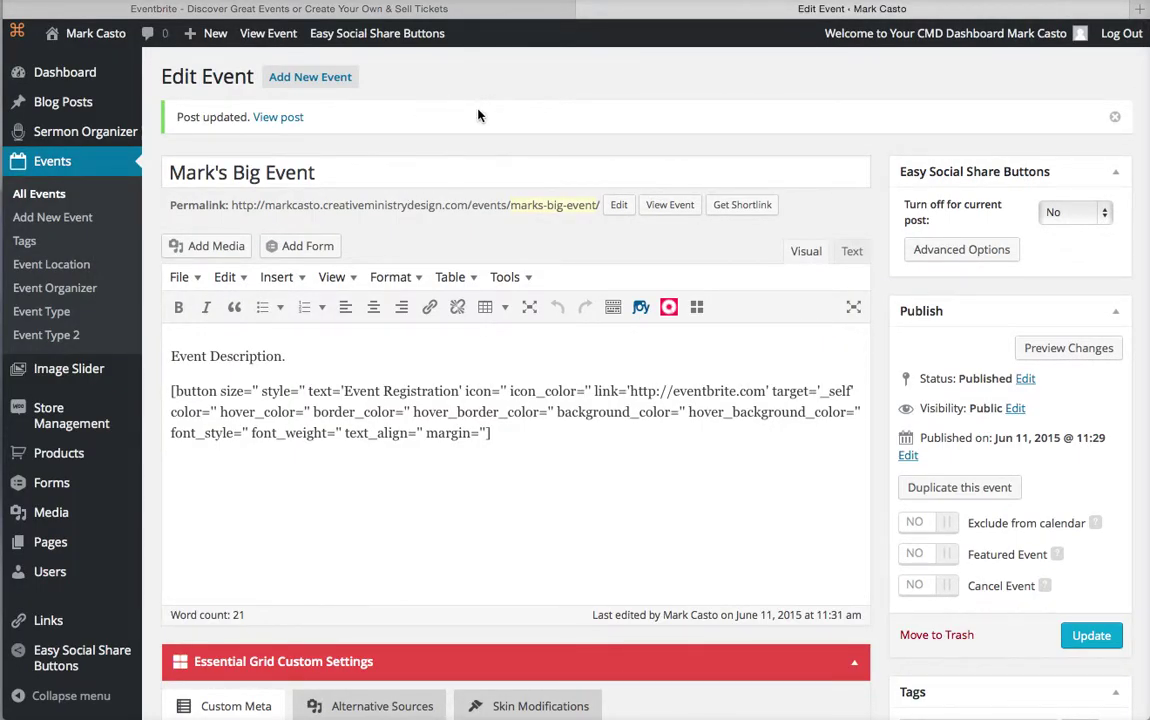
mouse_move(494, 433)
mouse_down()
mouse_move(387, 402)
mouse_move(403, 378)
mouse_move(490, 433)
mouse_up()
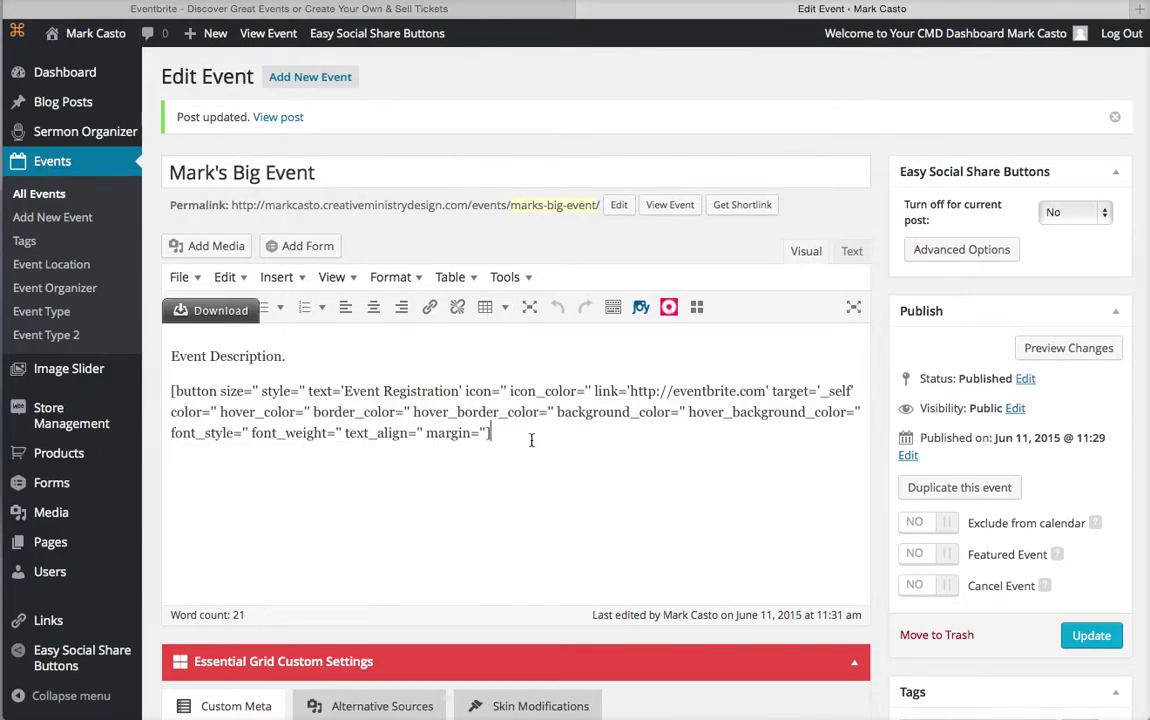